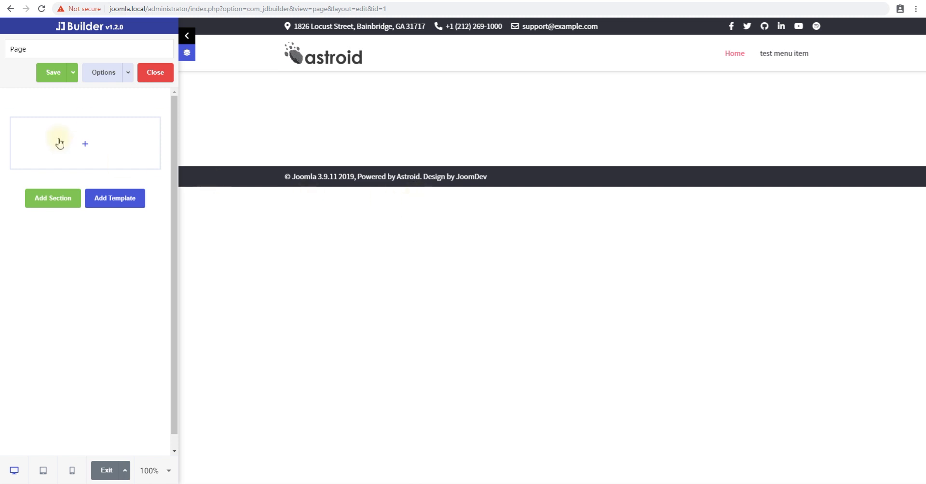
Add a Gallery element to the page's empty section by finding it with the search term "gall"
mouse_move(94, 138)
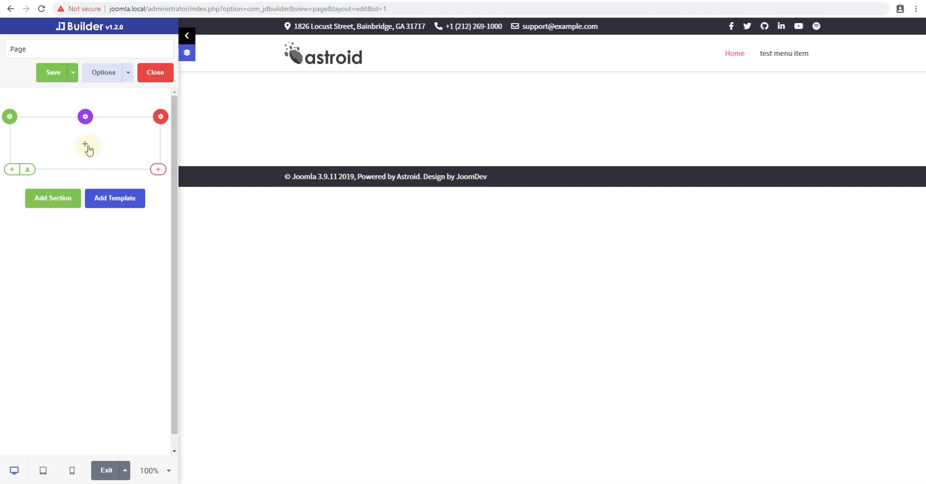
left_click(87, 146)
left_click(555, 145)
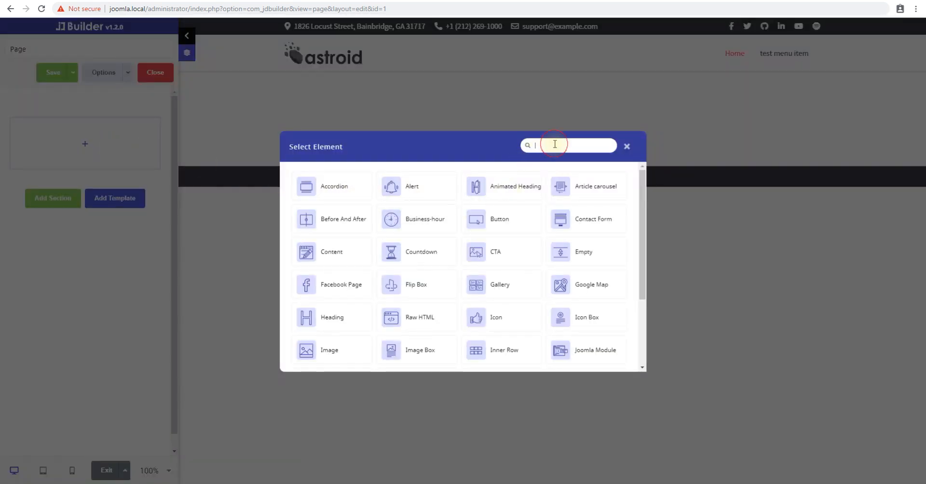
type("gall")
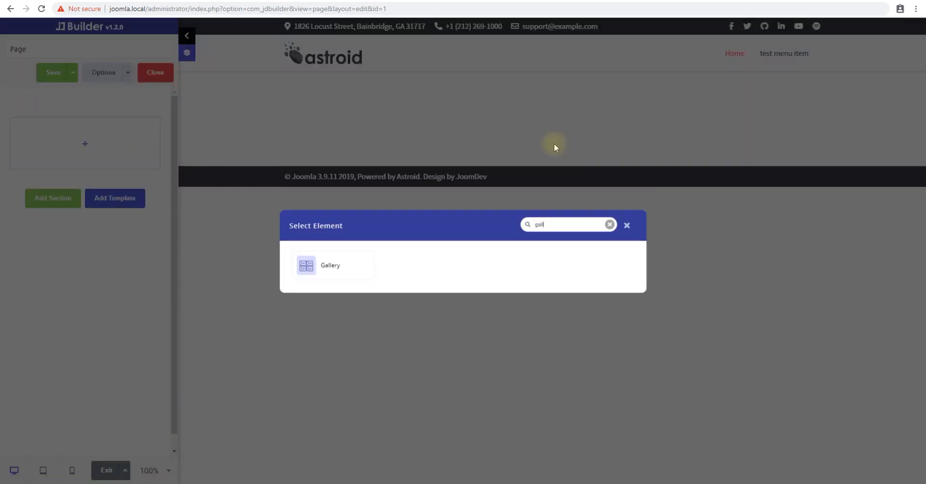
left_click(327, 271)
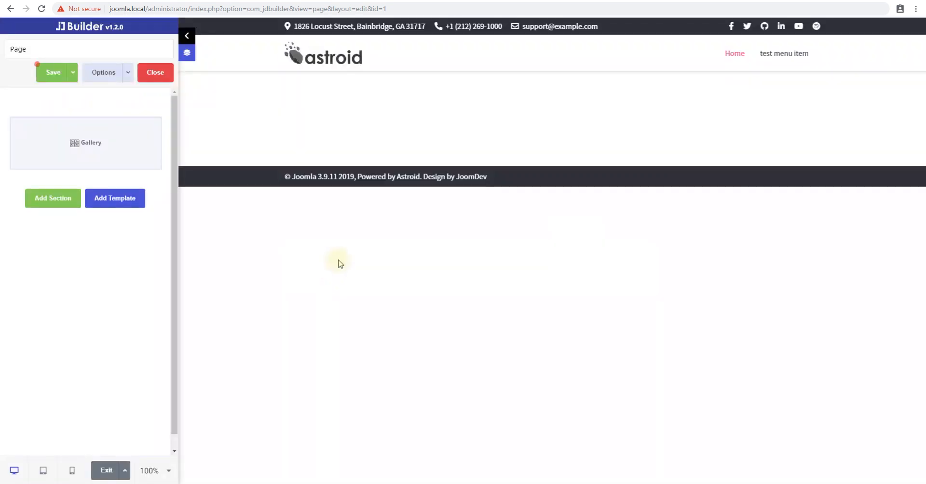
left_click(142, 87)
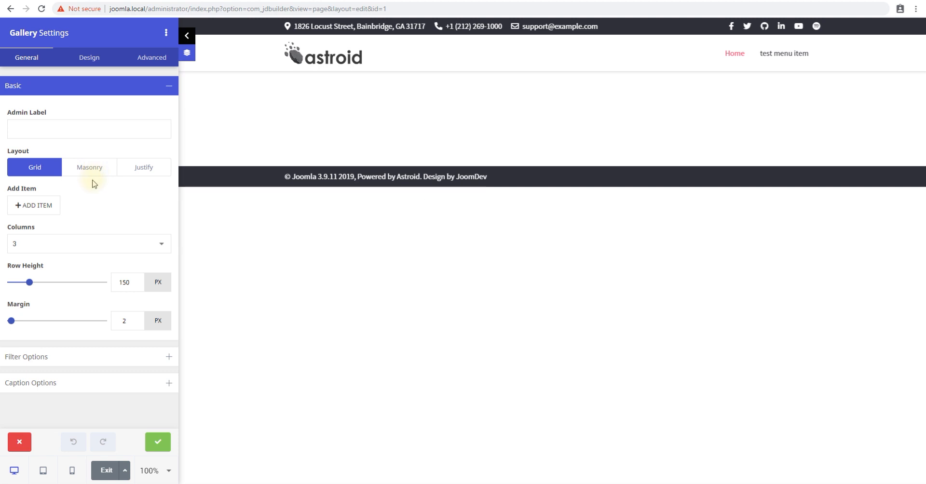
Add the first image item to the gallery and open the media library for its image
left_click(29, 208)
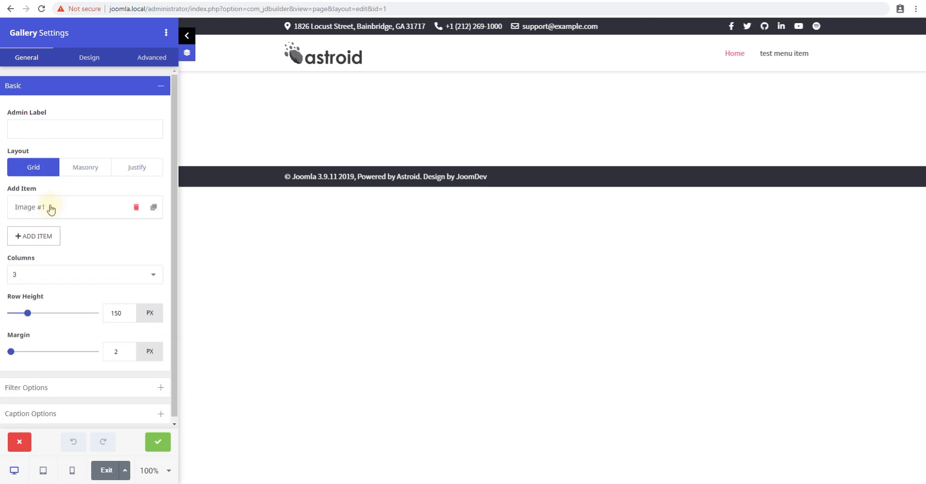
left_click(53, 208)
left_click(60, 309)
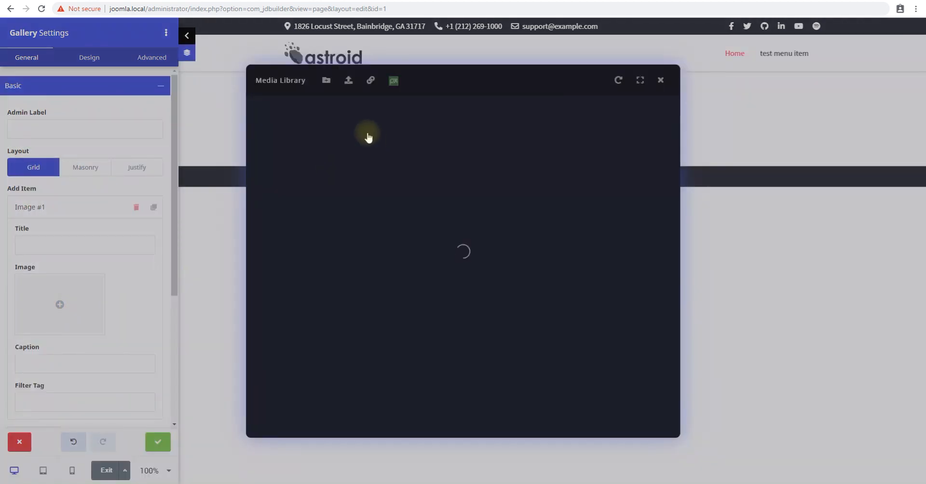
left_click(298, 127)
left_click(299, 127)
double_click(304, 139)
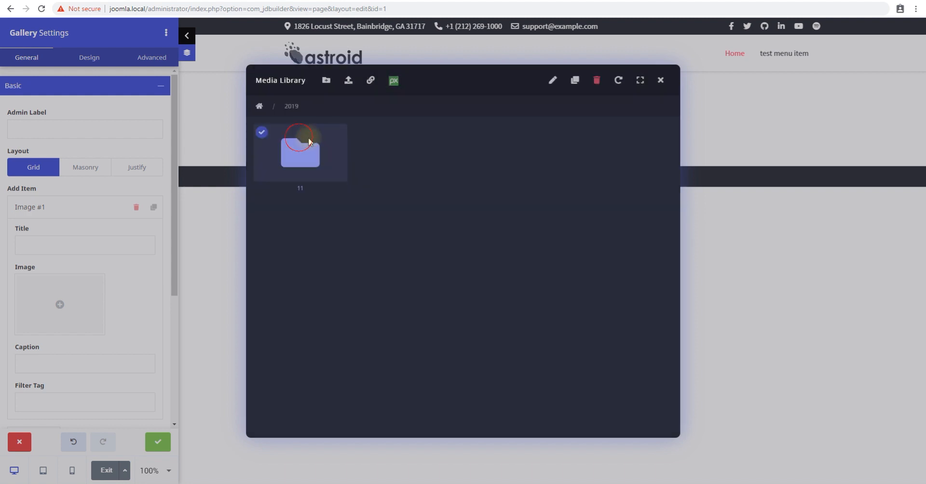
double_click(303, 154)
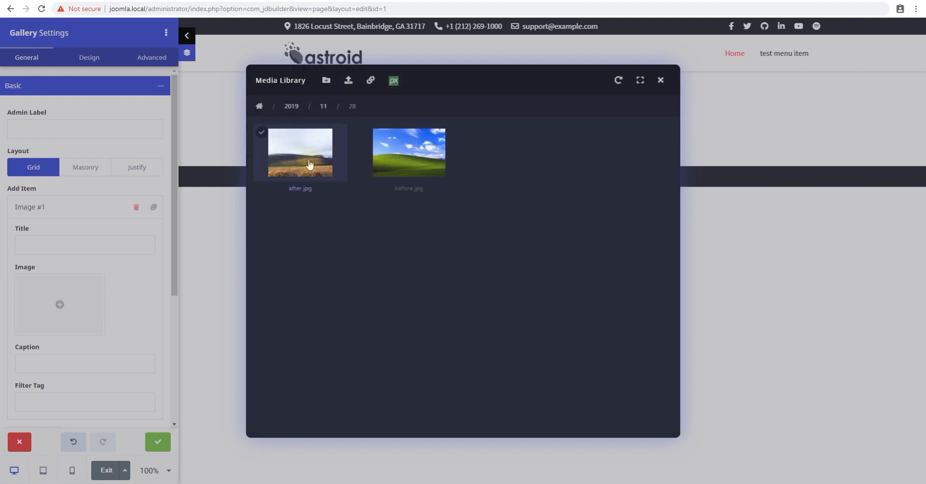
left_click(260, 106)
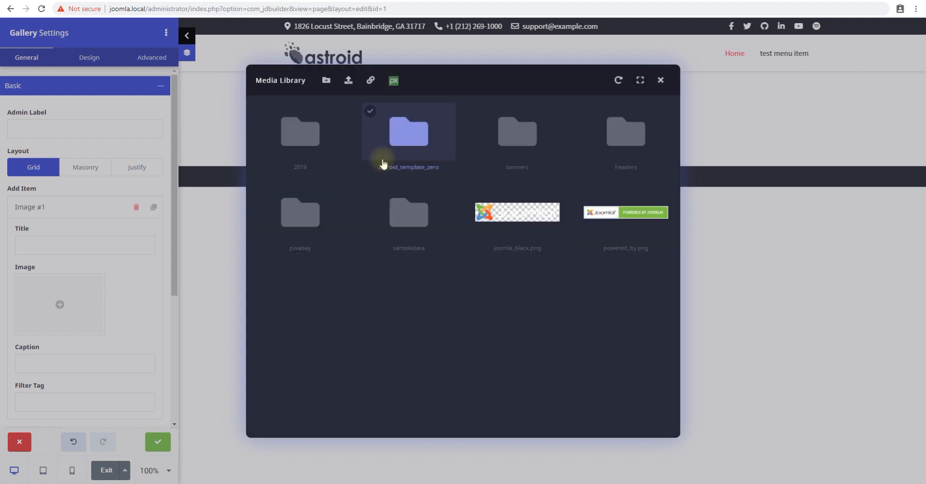
Assign the heart-shaped hedge picture from the pixabay/2019/11/28 folder to the first gallery item
double_click(300, 217)
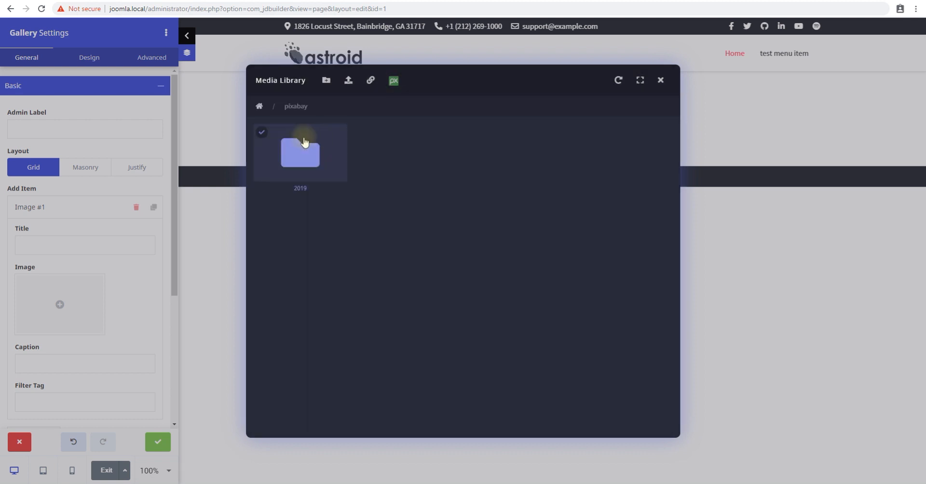
double_click(306, 145)
double_click(310, 163)
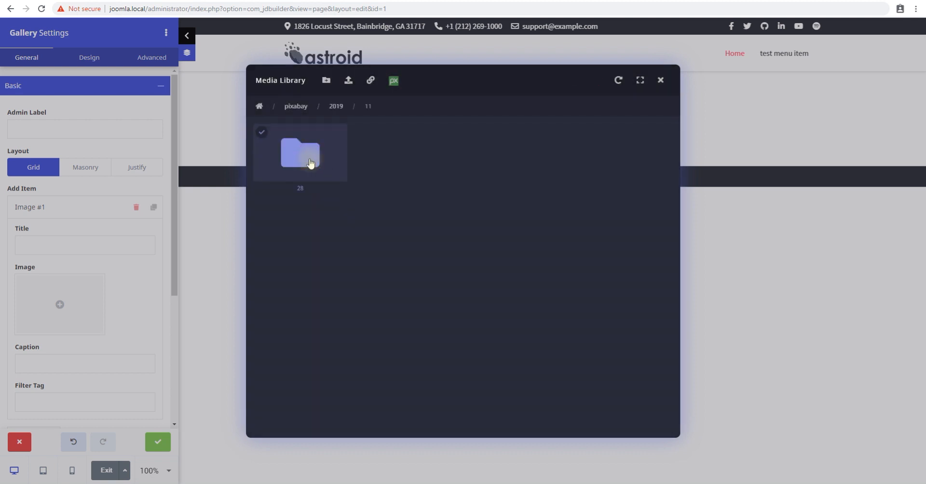
double_click(310, 158)
double_click(318, 166)
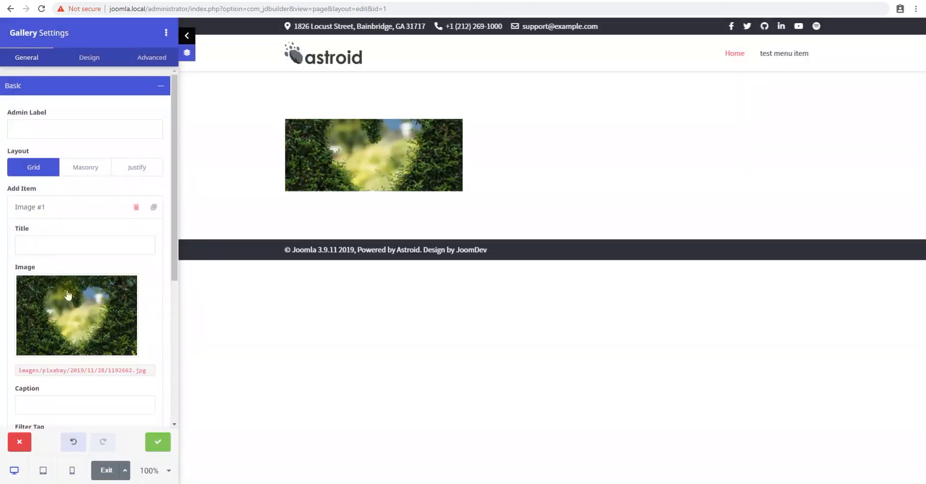
Add a second gallery item and browse into the pixabay/2019 folder of the media library for its image
left_click(40, 210)
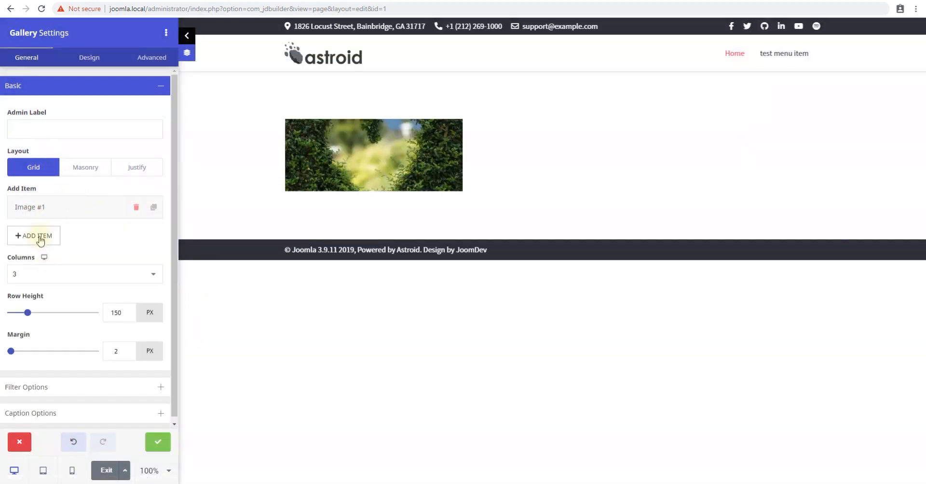
left_click(42, 237)
left_click(53, 312)
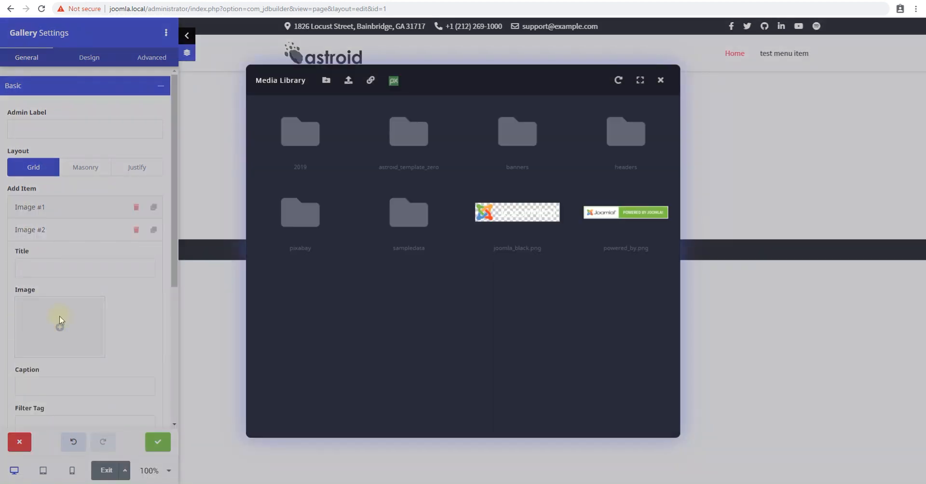
double_click(321, 215)
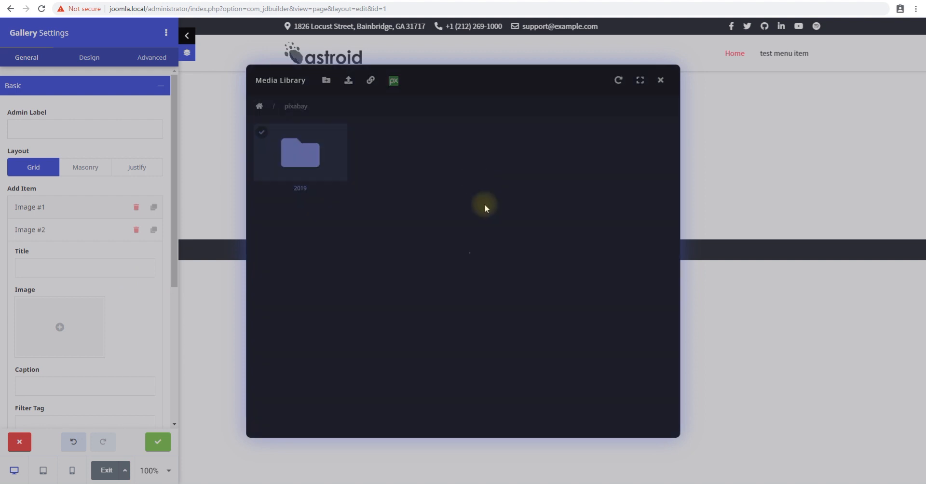
double_click(301, 139)
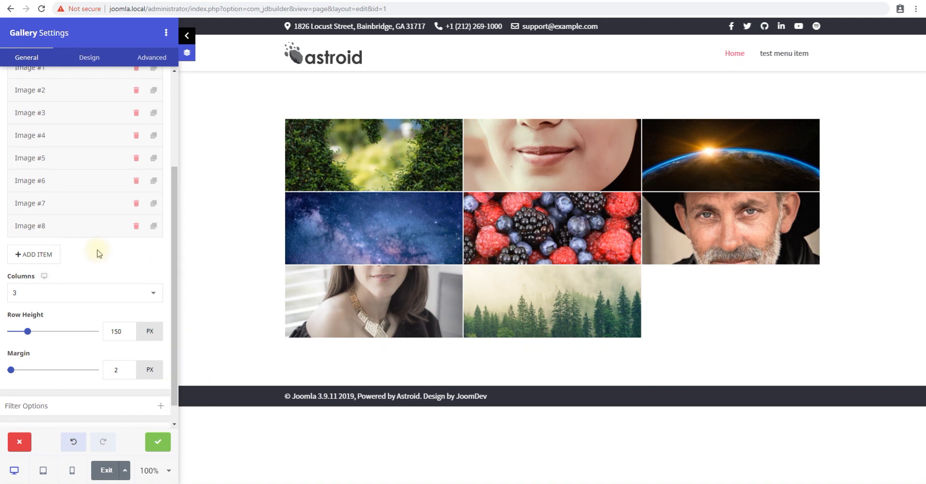
Compare the gallery in the Justify and Grid layouts and set its layout to Masonry
scroll(146, 265, "up", 3)
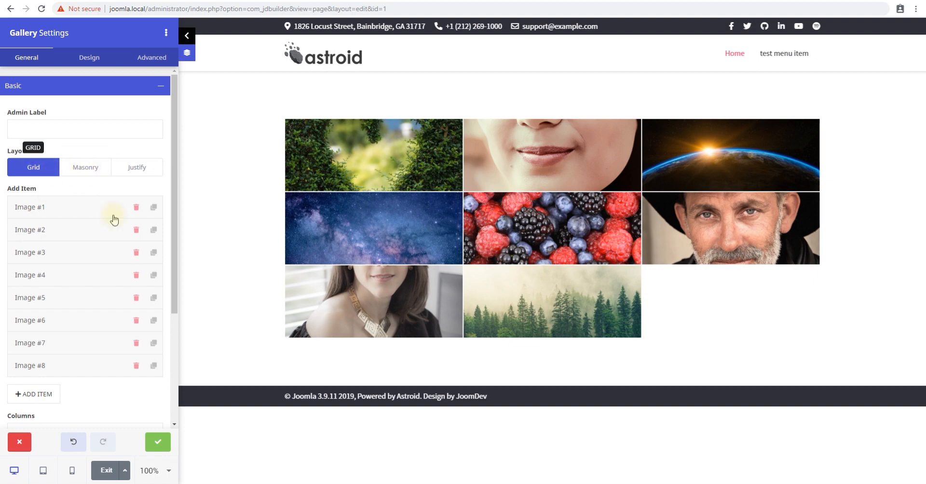
left_click(141, 166)
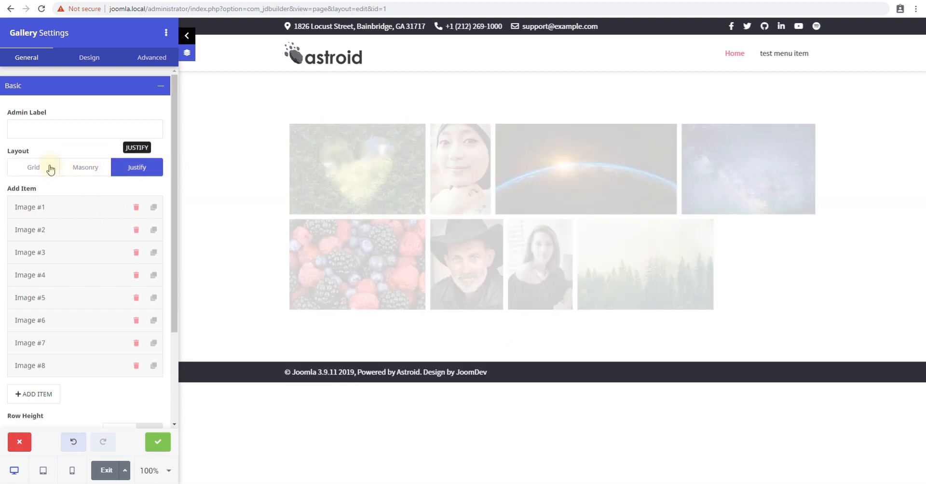
left_click(48, 169)
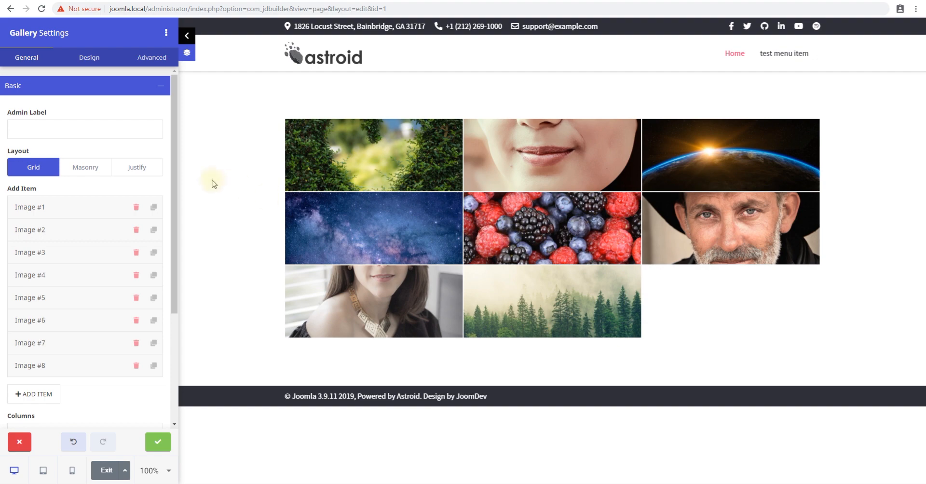
left_click(138, 168)
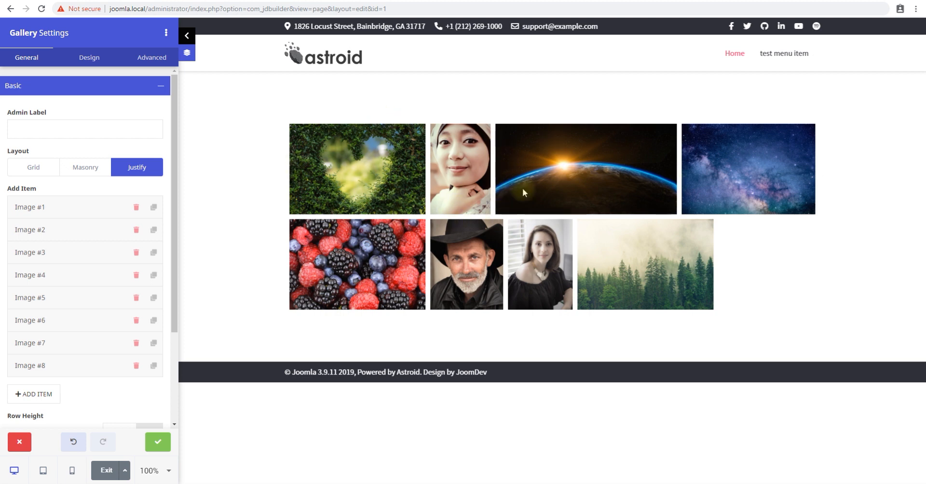
left_click(79, 173)
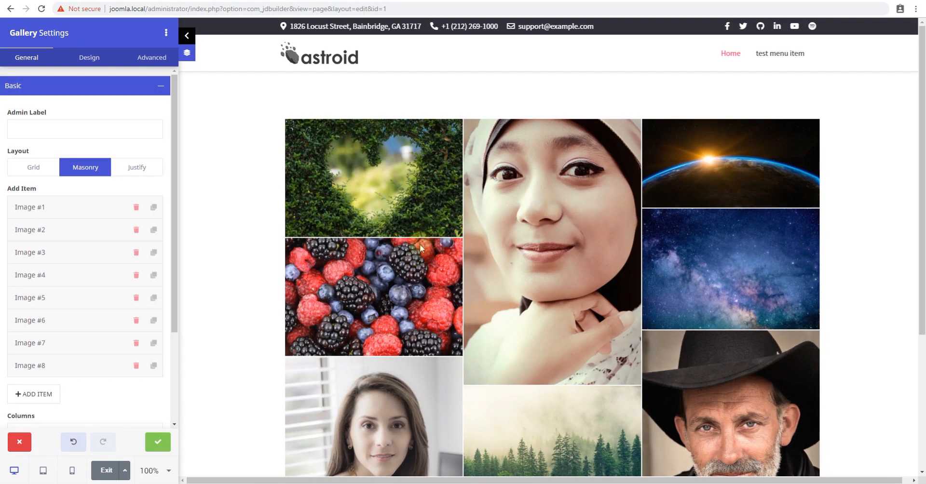
scroll(408, 245, "down", 2)
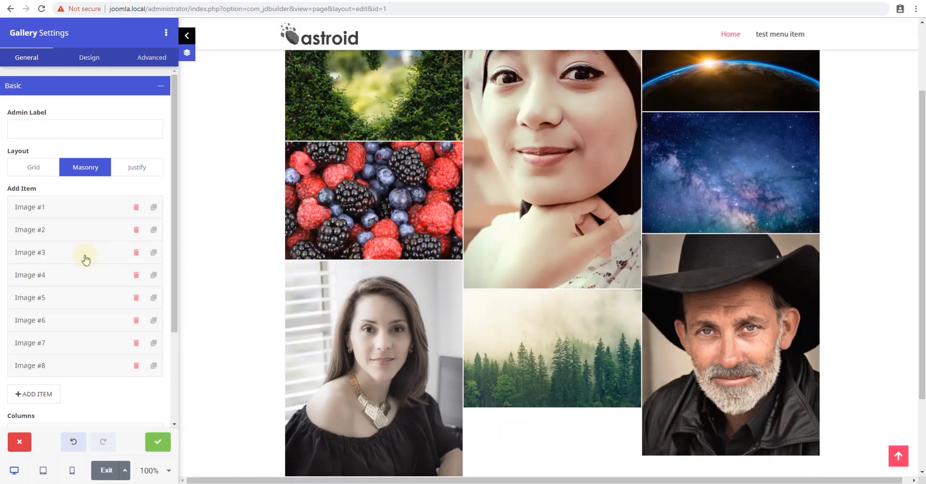
Reorder the gallery items, moving the Earth sunrise picture and the heart-shaped hedge picture further down the list
left_click(56, 252)
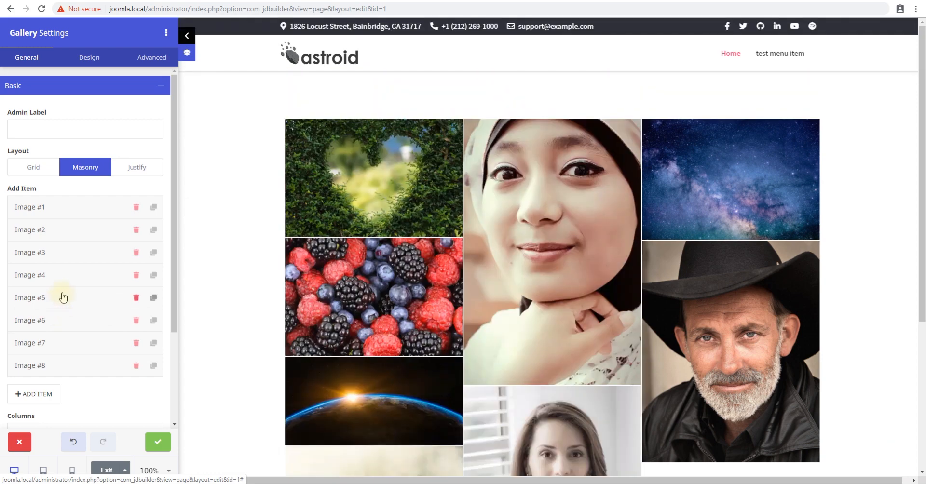
scroll(64, 298, "down", 1)
scroll(582, 291, "down", 4)
scroll(603, 290, "up", 3)
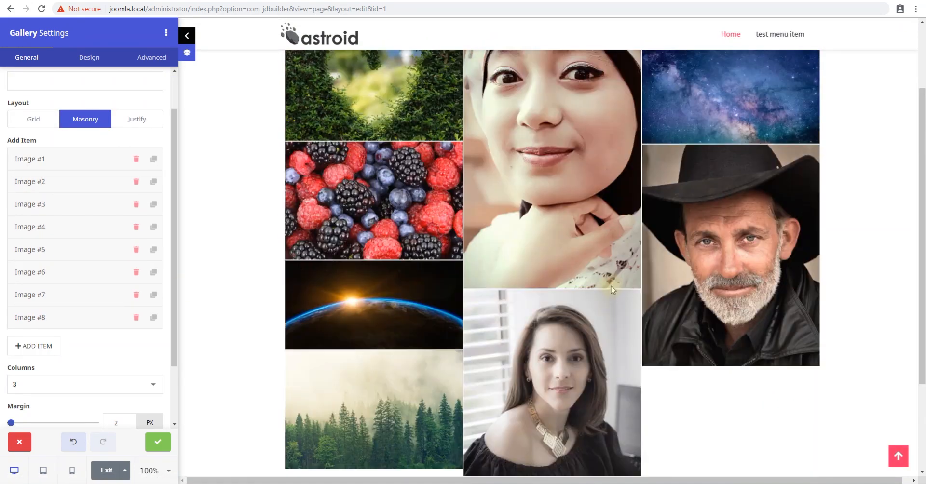
left_click(54, 156)
mouse_move(56, 192)
left_mouse_down()
mouse_move(56, 251)
mouse_move(57, 206)
left_mouse_up()
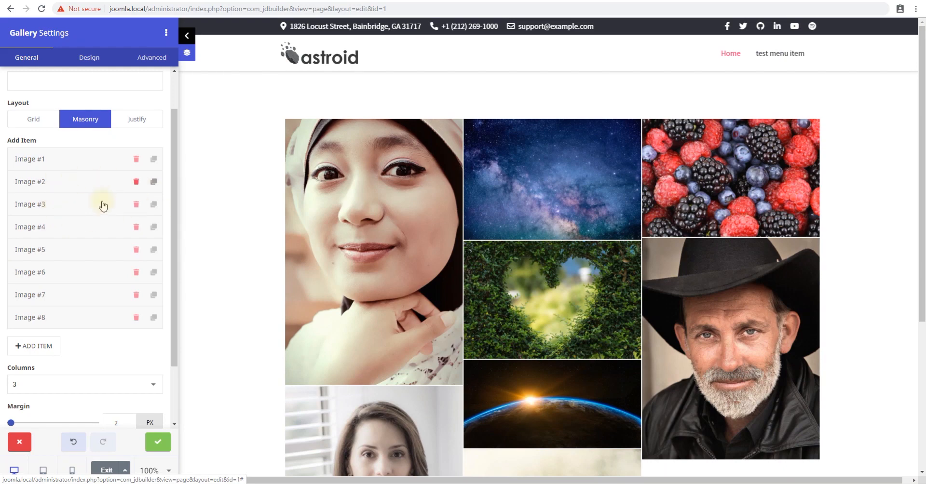
scroll(629, 249, "down", 2)
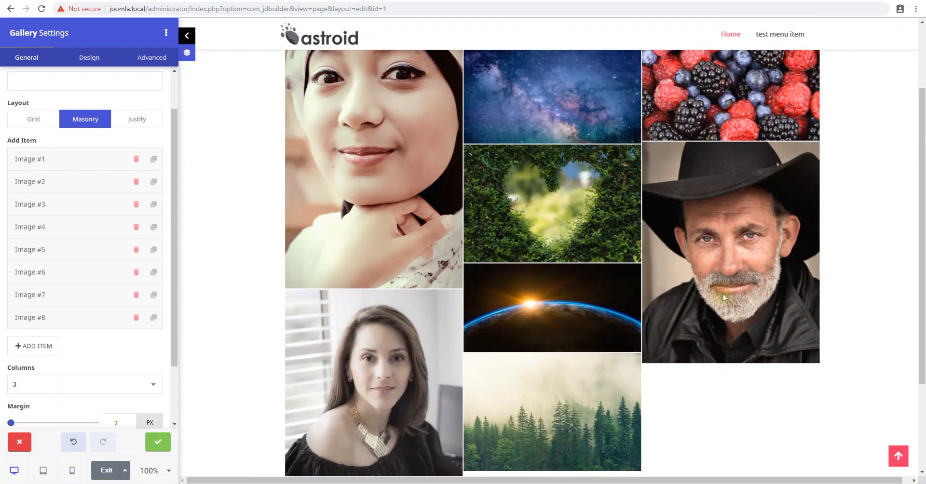
scroll(724, 298, "up", 3)
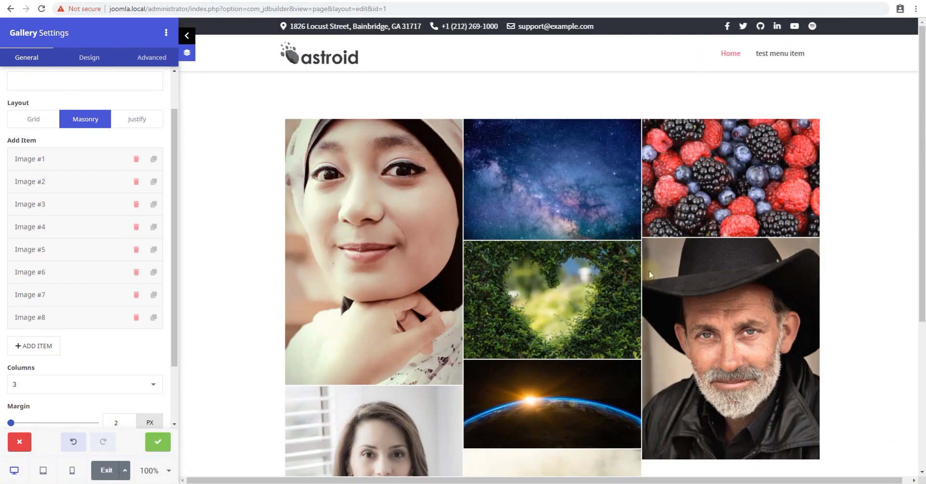
Add a ninth gallery item and import the kingfisher picture from Pixabay's Backgrounds images for it
left_click(47, 351)
scroll(71, 336, "down", 1)
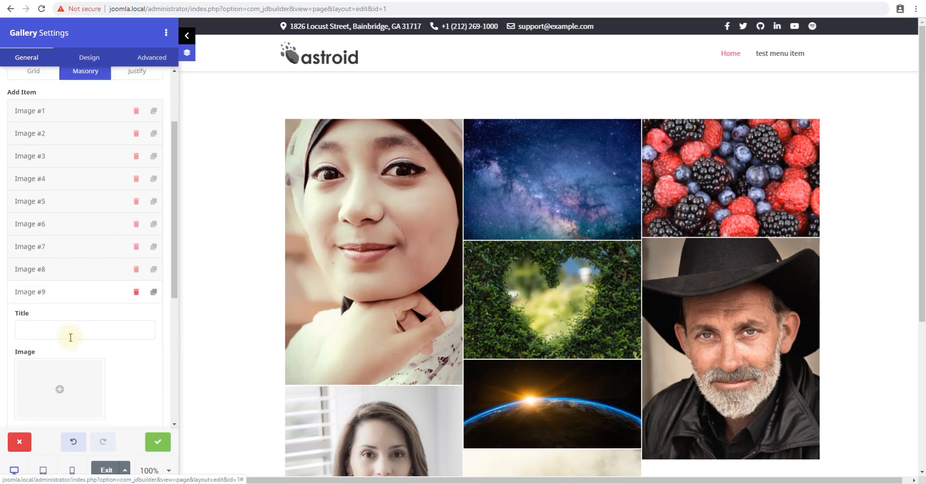
scroll(609, 326, "down", 2)
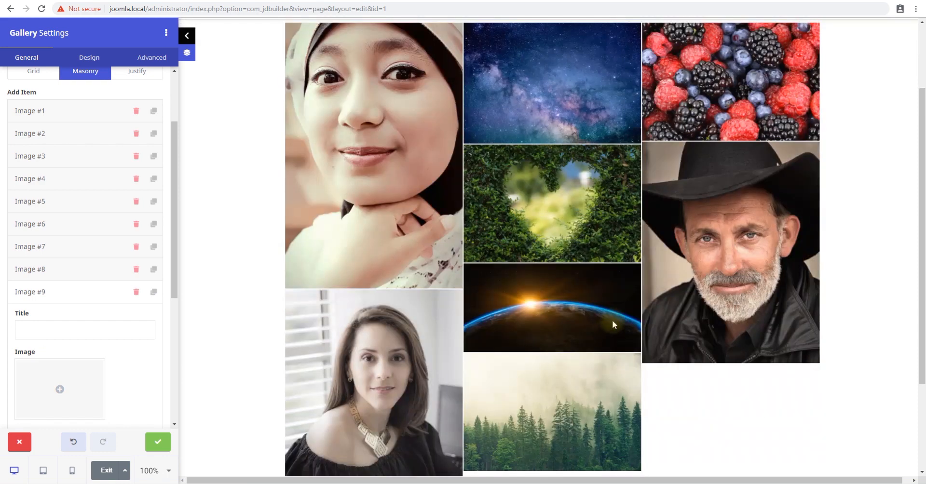
left_click(59, 385)
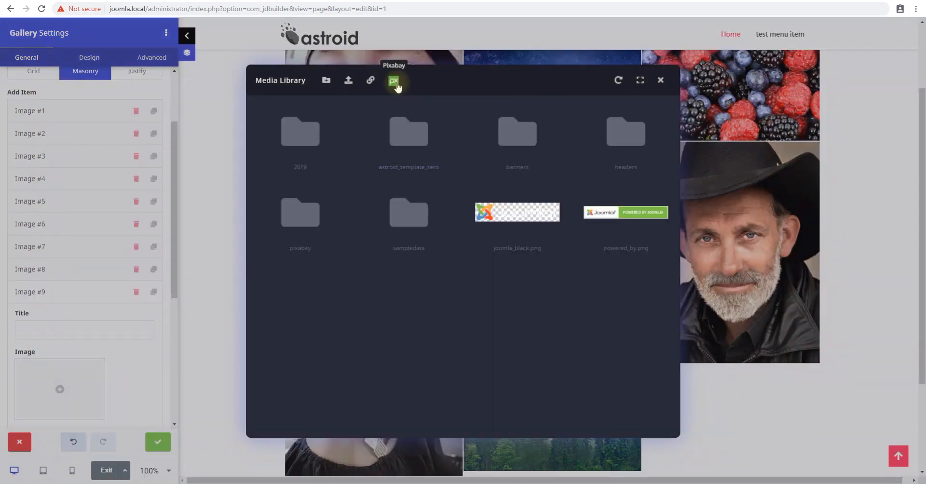
left_click(395, 82)
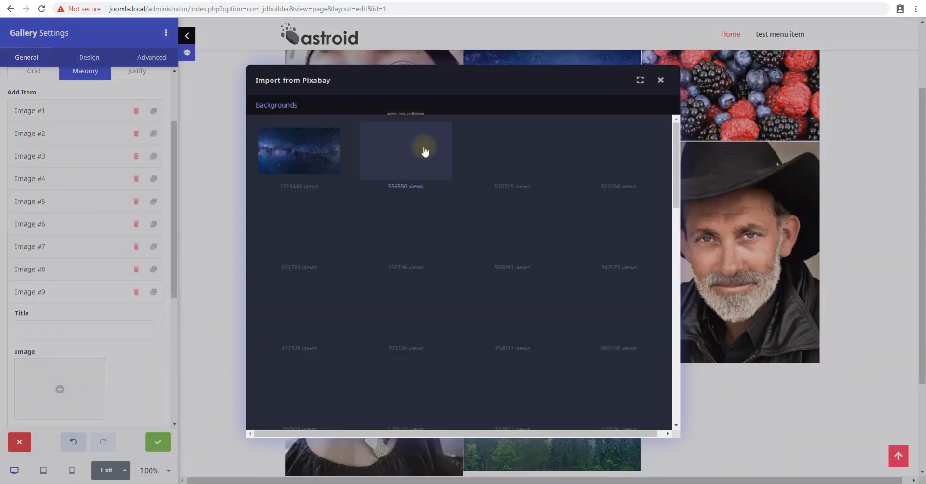
scroll(524, 256, "down", 7)
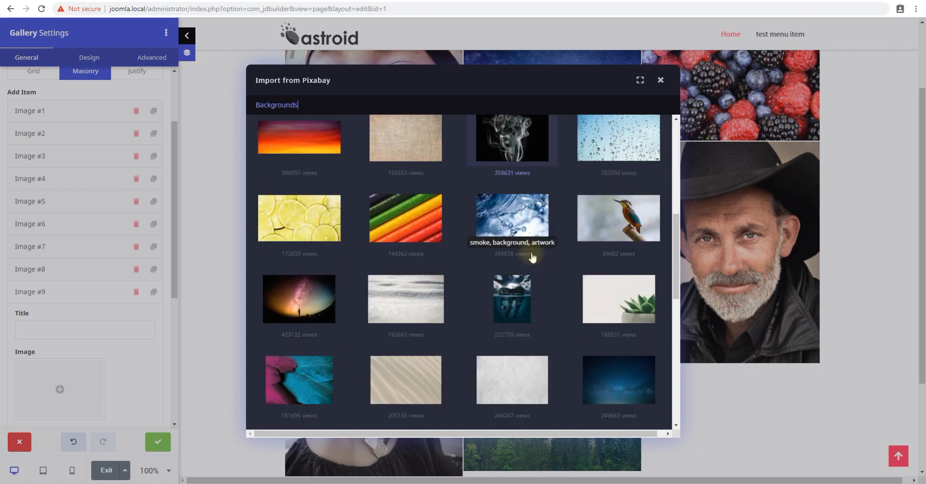
double_click(597, 231)
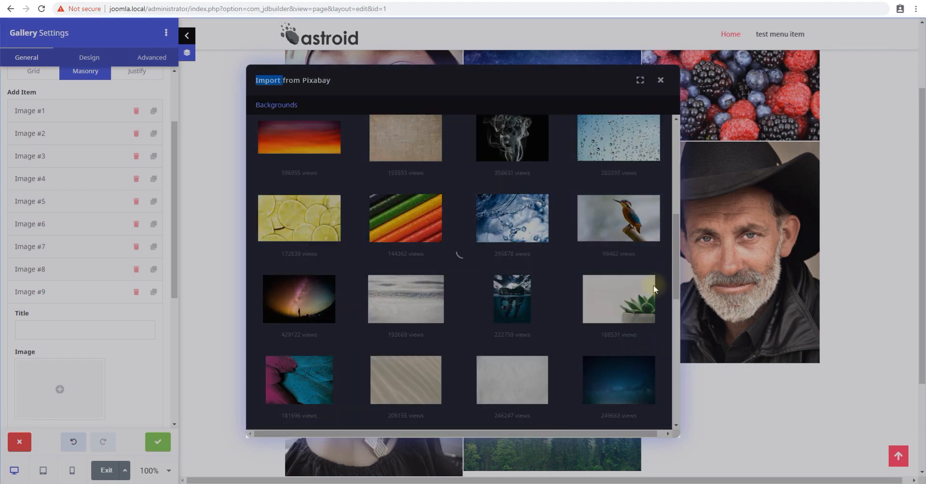
scroll(670, 313, "down", 1)
scroll(671, 314, "down", 4)
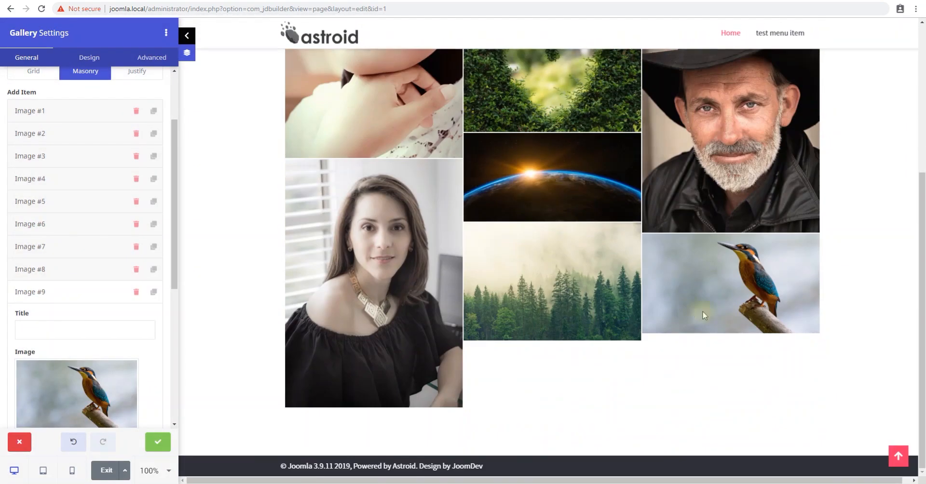
Preview the Masonry gallery with 4, 6 and 1 columns
left_click(58, 295)
scroll(534, 294, "up", 5)
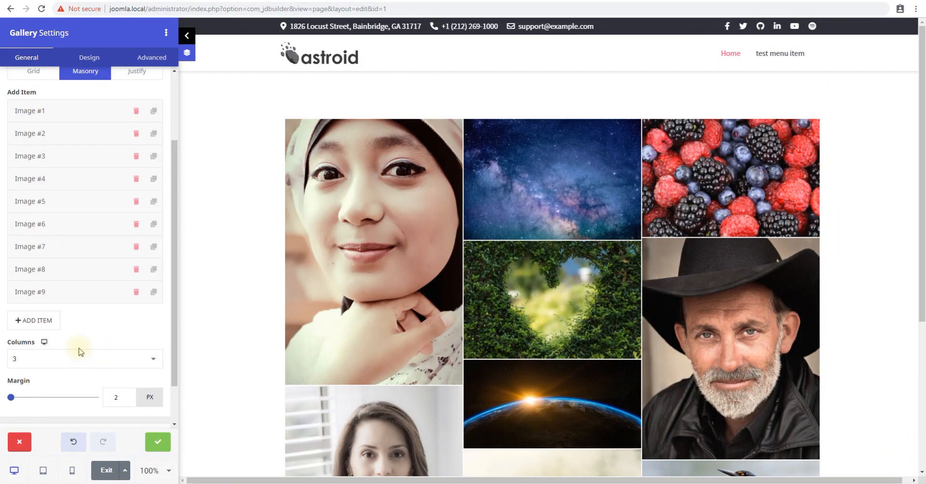
left_click(80, 355)
left_click(39, 376)
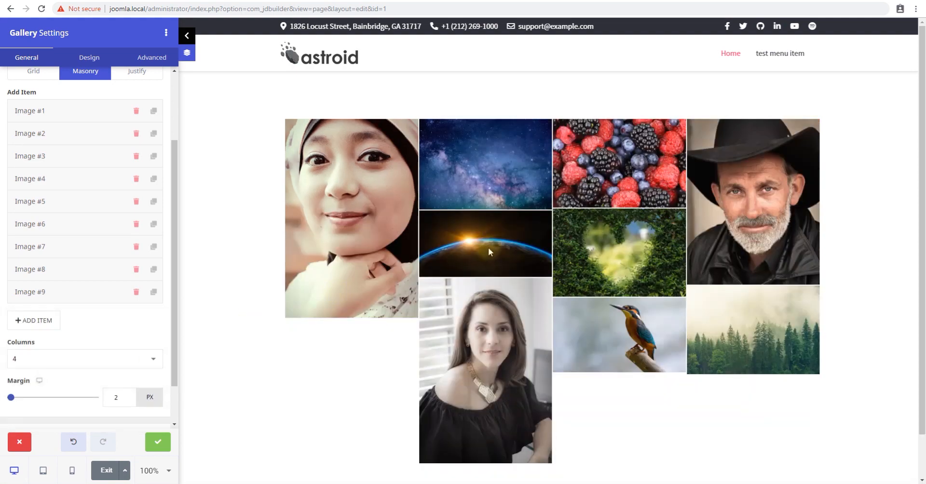
left_click(42, 361)
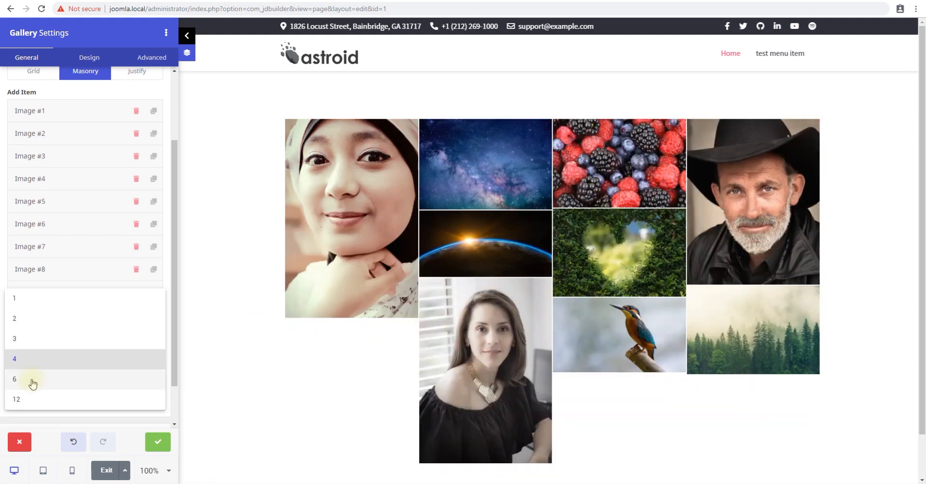
left_click(32, 384)
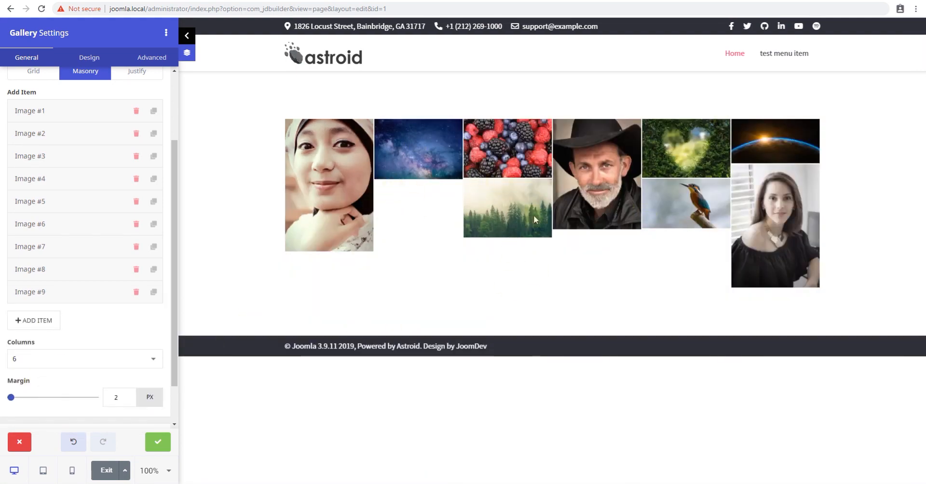
left_click(17, 357)
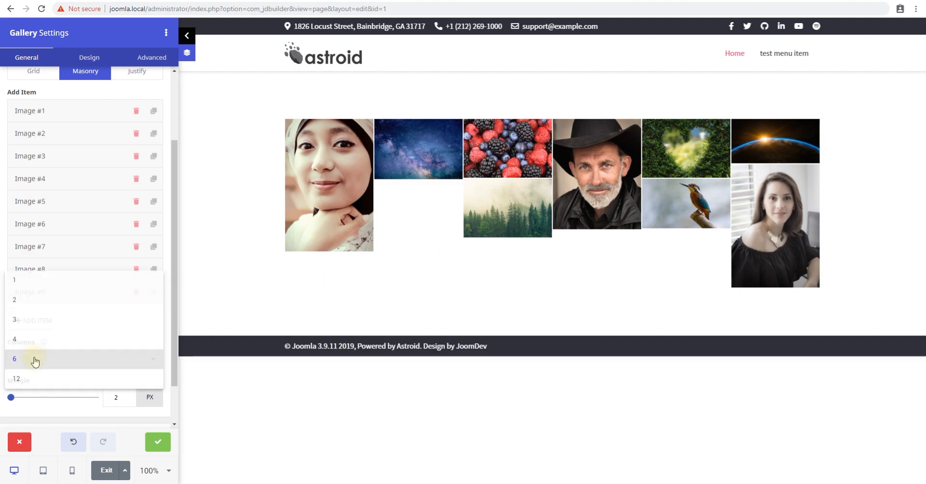
left_click(31, 277)
scroll(502, 277, "down", 12)
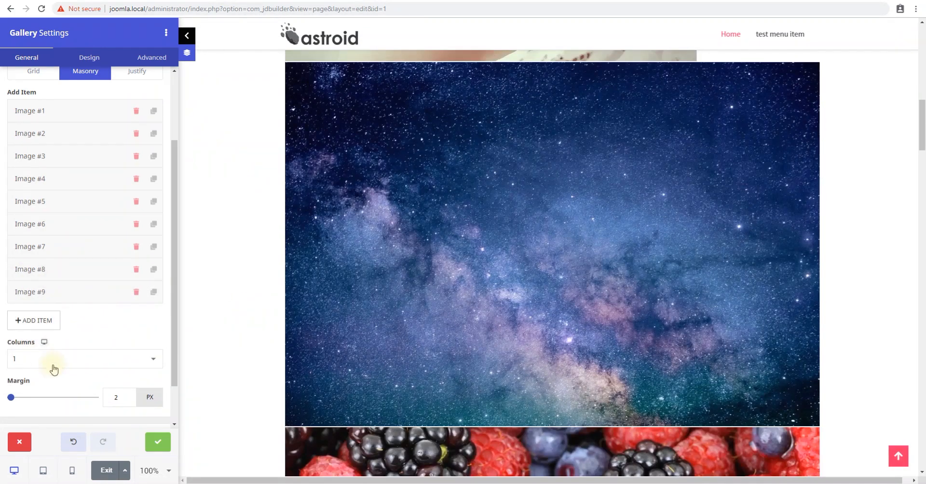
Preview the Masonry gallery with 2 columns and return it to 3 columns
left_click(54, 370)
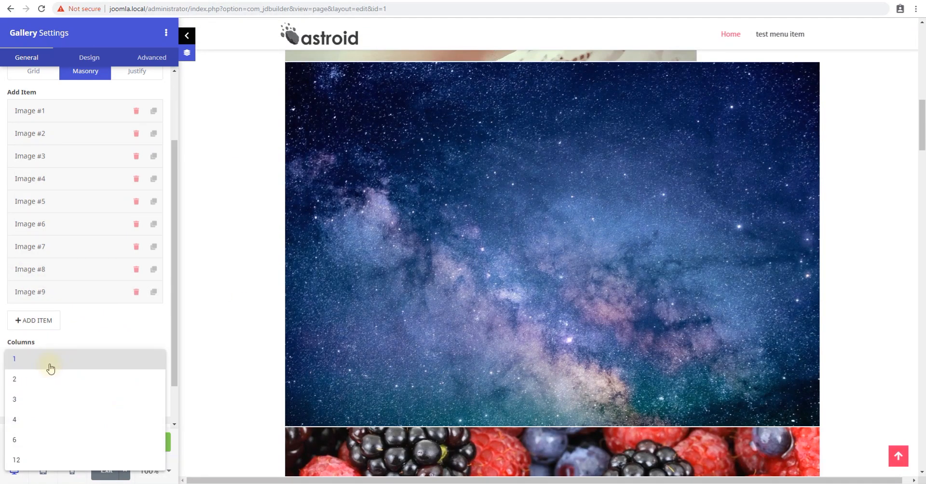
left_click(21, 381)
left_click(68, 357)
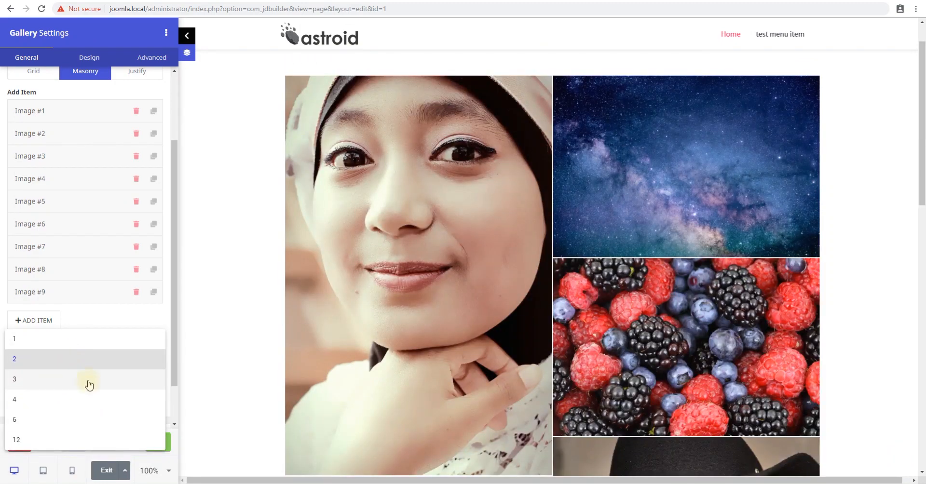
scroll(609, 325, "down", 9)
scroll(609, 330, "down", 5)
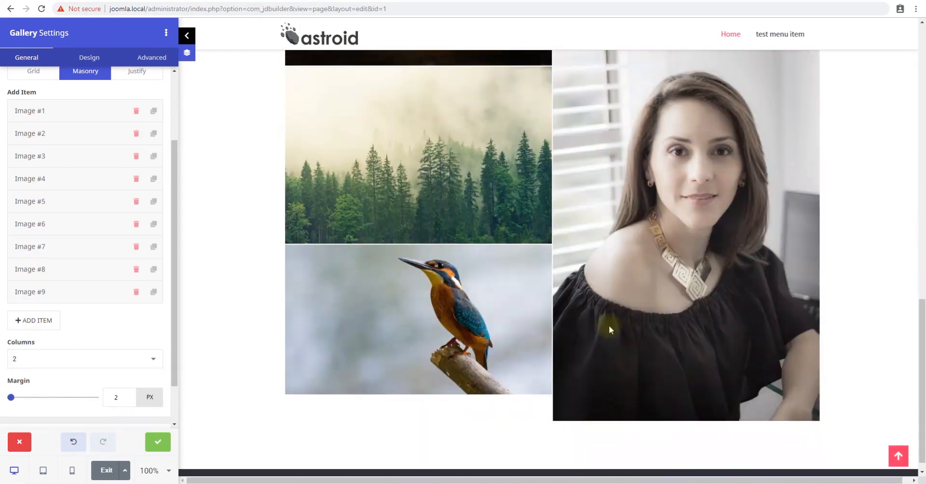
left_click(67, 361)
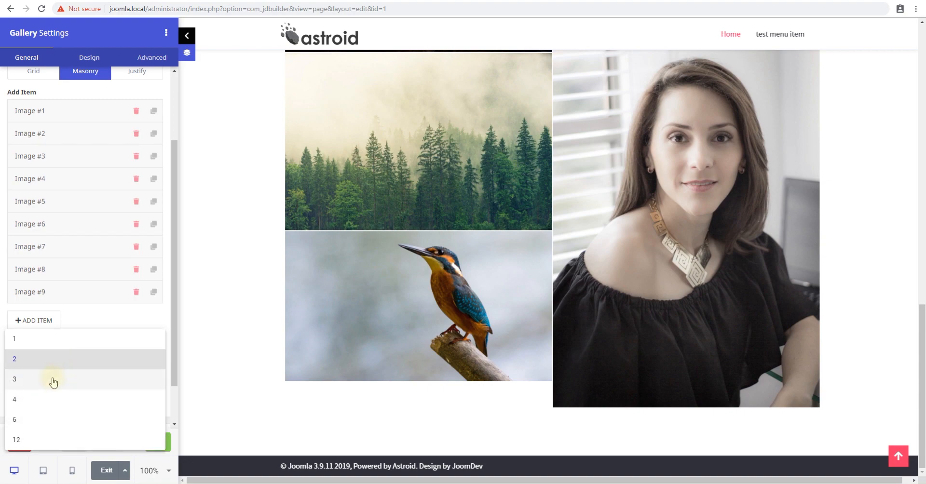
left_click(52, 379)
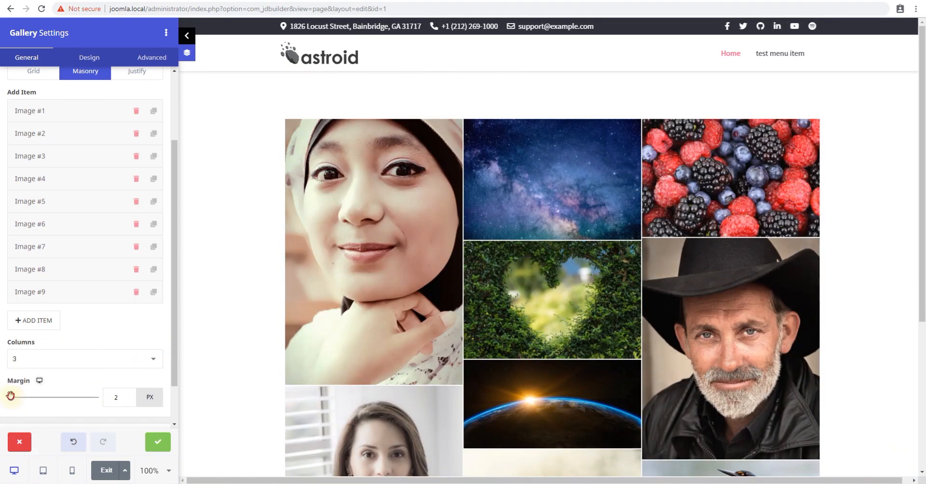
Try a 0 px margin between the gallery images and set a slightly wider margin instead
mouse_move(11, 396)
left_mouse_down()
mouse_move(40, 398)
mouse_move(20, 400)
left_mouse_up()
left_click_drag(24, 399, 8, 397)
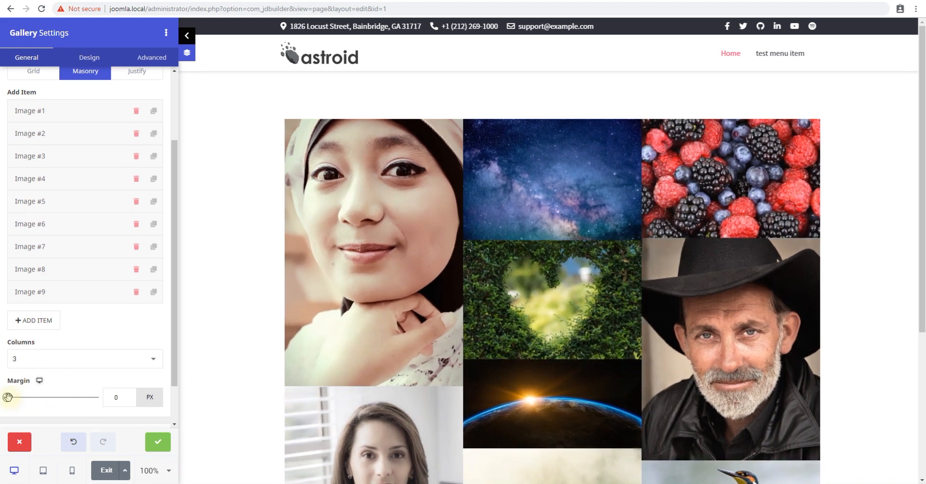
left_click(38, 398)
left_click_drag(38, 398, 18, 397)
Compare the gallery in the Grid, Masonry and Justify layouts and return it to Masonry
scroll(89, 340, "up", 2)
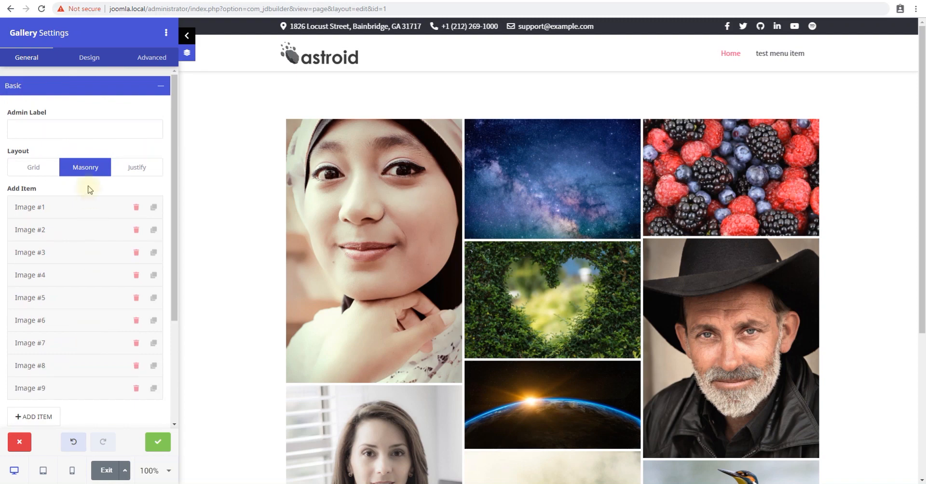
left_click(34, 167)
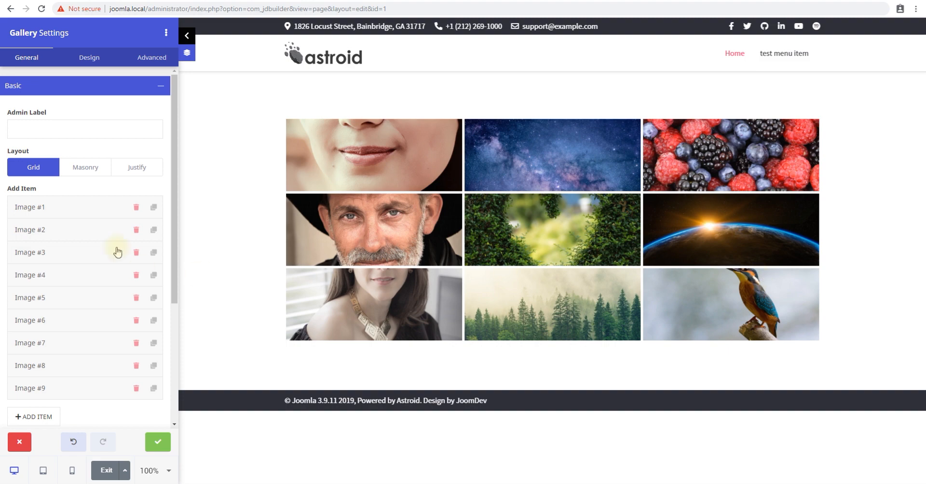
left_click(83, 166)
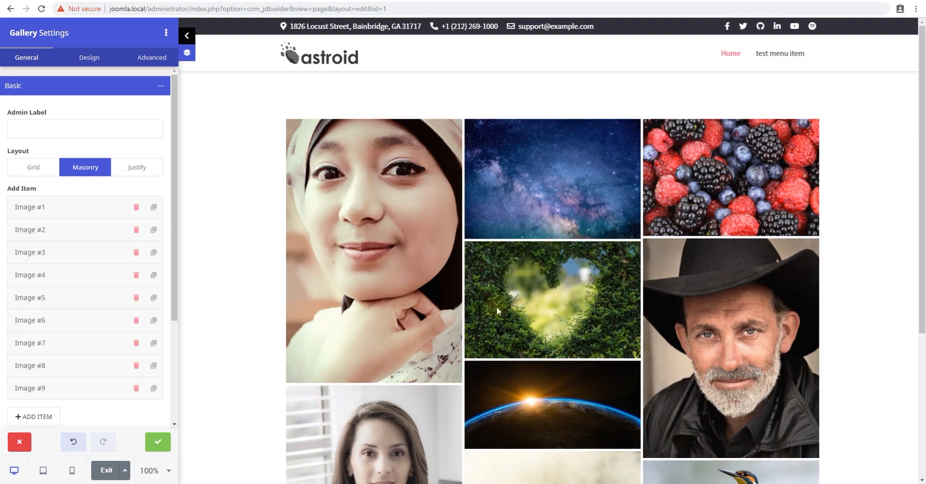
left_click(123, 168)
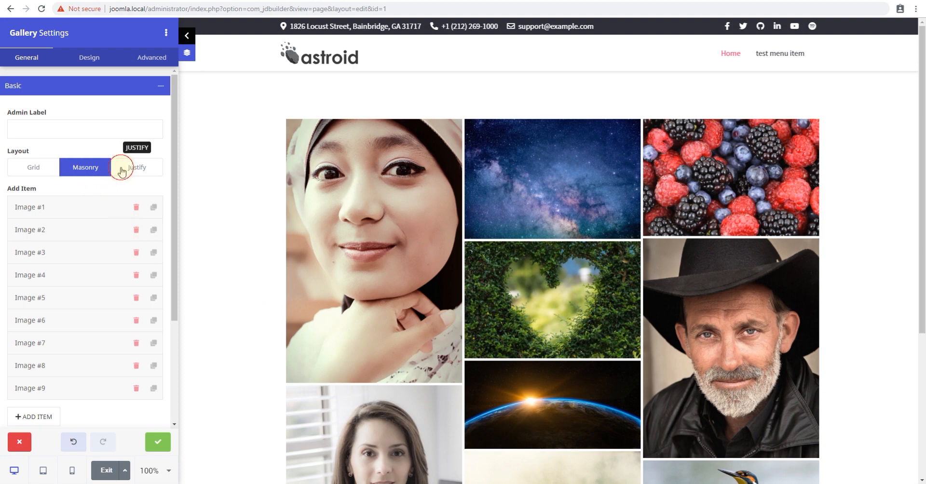
left_click(89, 172)
left_click(33, 167)
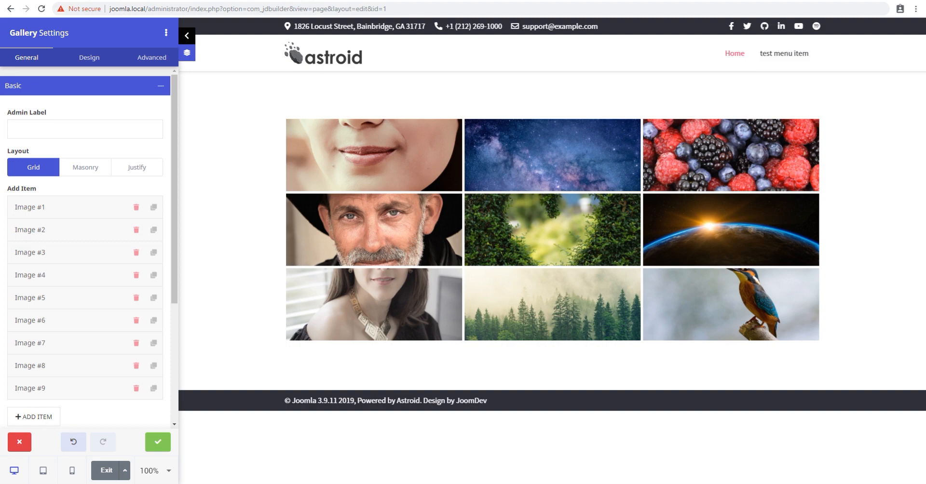
left_click(85, 167)
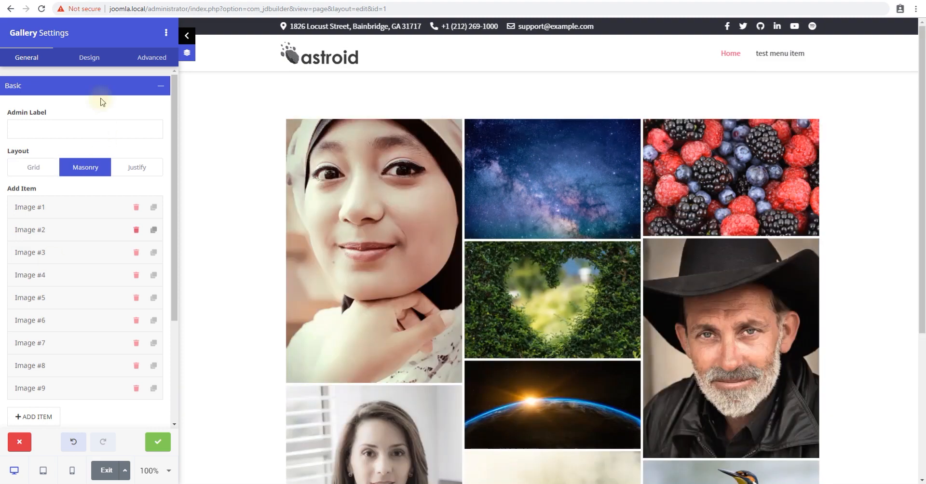
Check the gallery's filter options, including the category filter, default filter and filter alignment
left_click(69, 83)
left_click(64, 111)
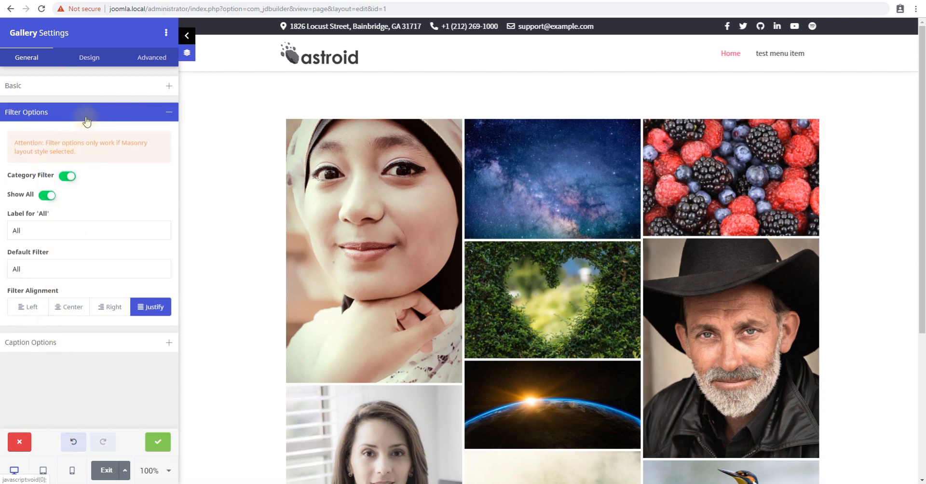
left_click(71, 86)
Give the first gallery item, the headscarf portrait, the caption "Face"
left_click(70, 210)
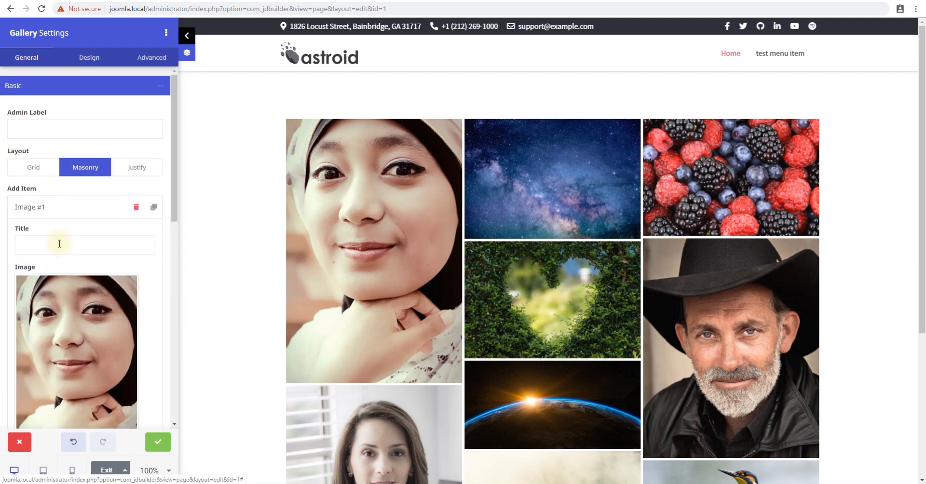
scroll(65, 256, "down", 4)
scroll(53, 248, "up", 3)
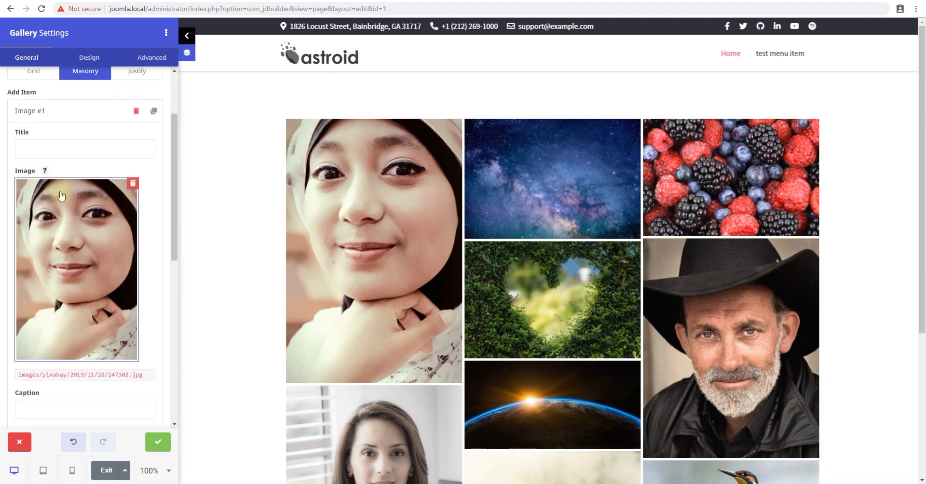
left_click(54, 148)
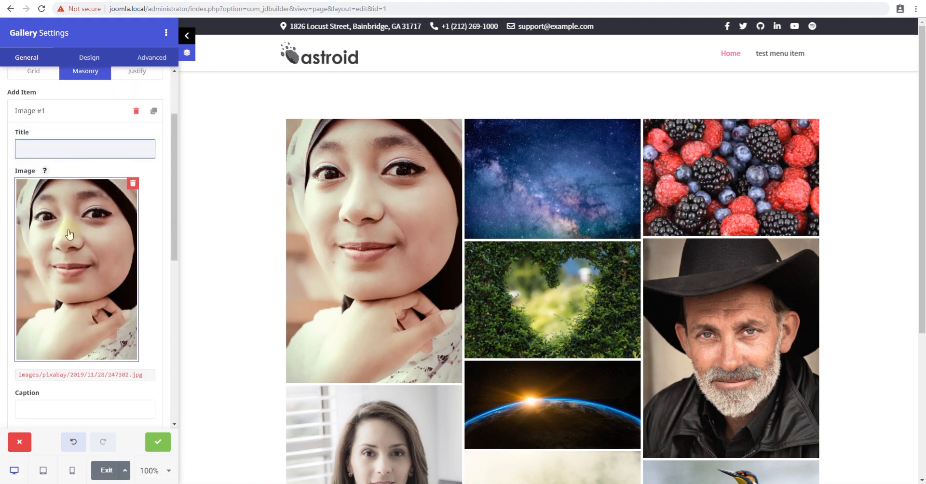
scroll(68, 241, "down", 3)
left_click(59, 264)
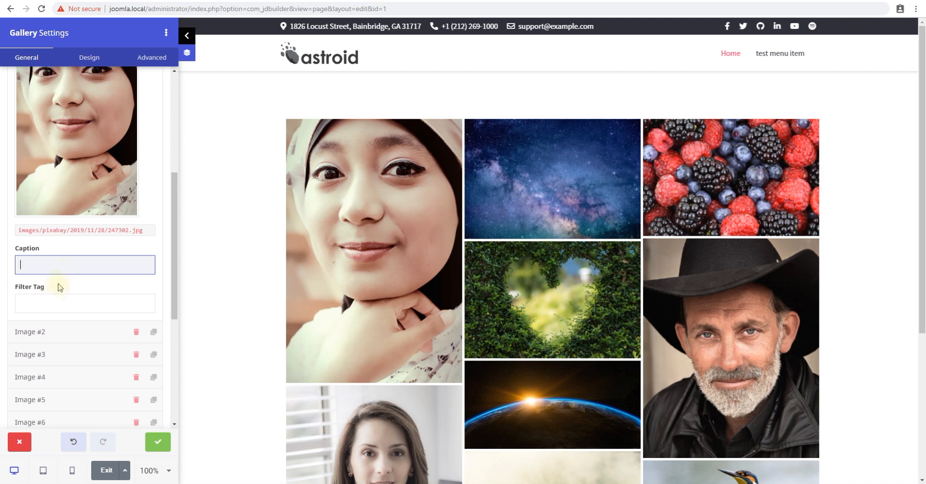
left_click(49, 303)
left_click(58, 267)
type("Face")
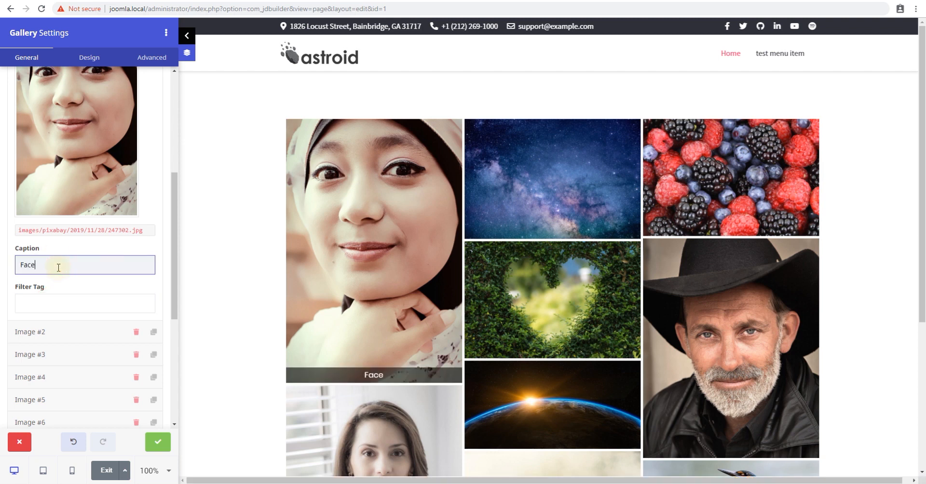
key("Tab")
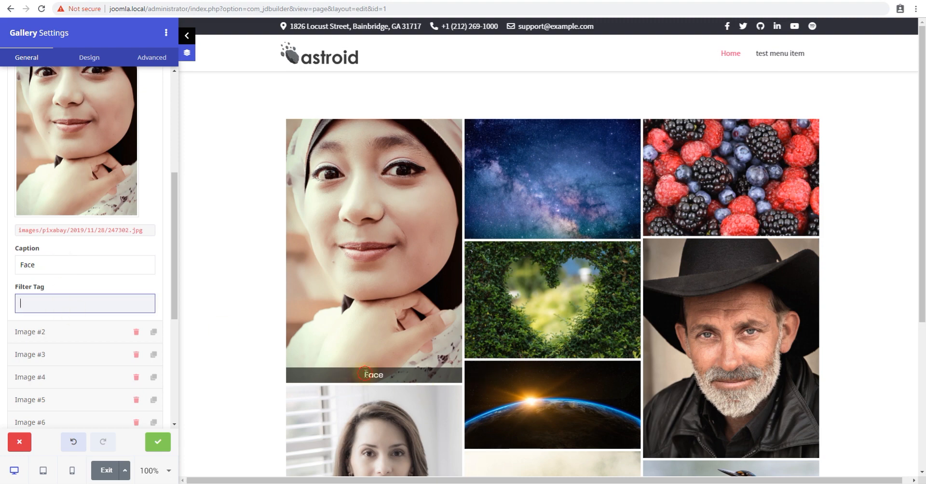
Set the first gallery item's filter tag to "people" and close its settings
left_click(108, 303)
type("pl")
key("BackSpace")
key("BackSpace")
type("pe")
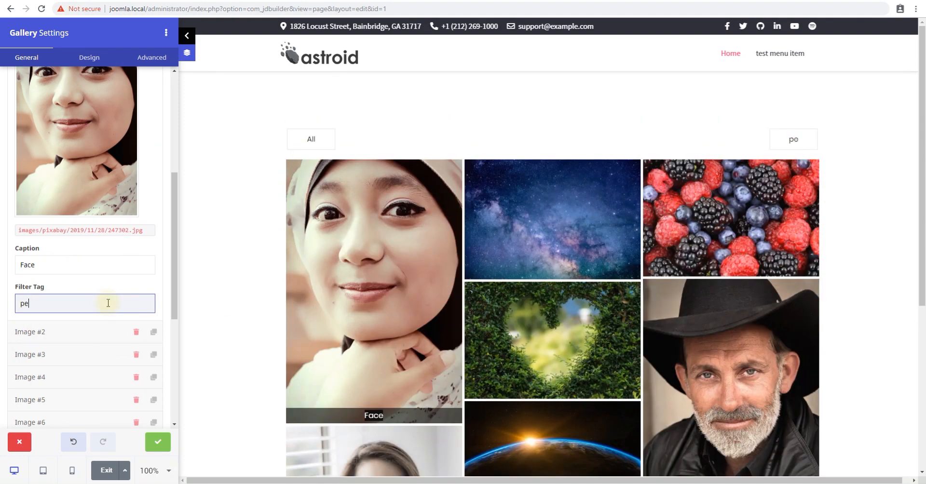
type("ople")
scroll(163, 302, "up", 4)
left_click(45, 164)
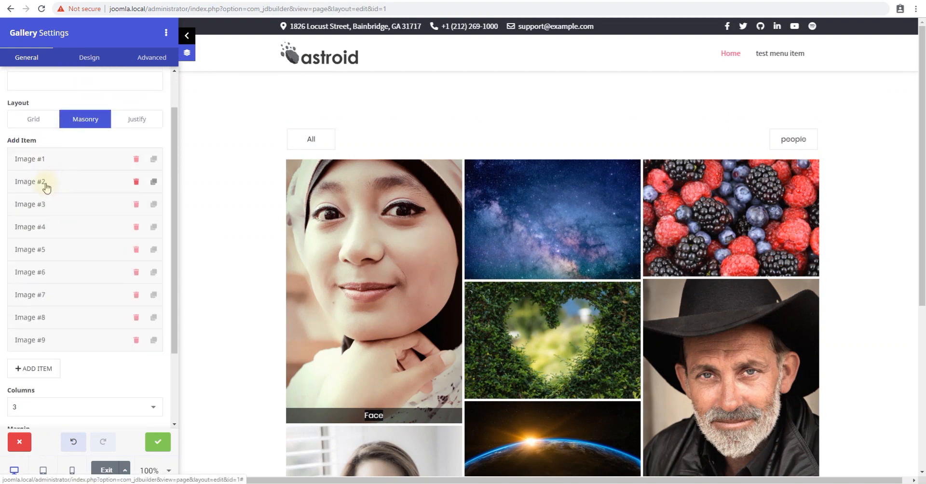
Give the second gallery item, the starry sky picture, the caption "Mikyway" and the filter tag "background"
left_click(45, 182)
scroll(65, 245, "down", 3)
left_click(58, 232)
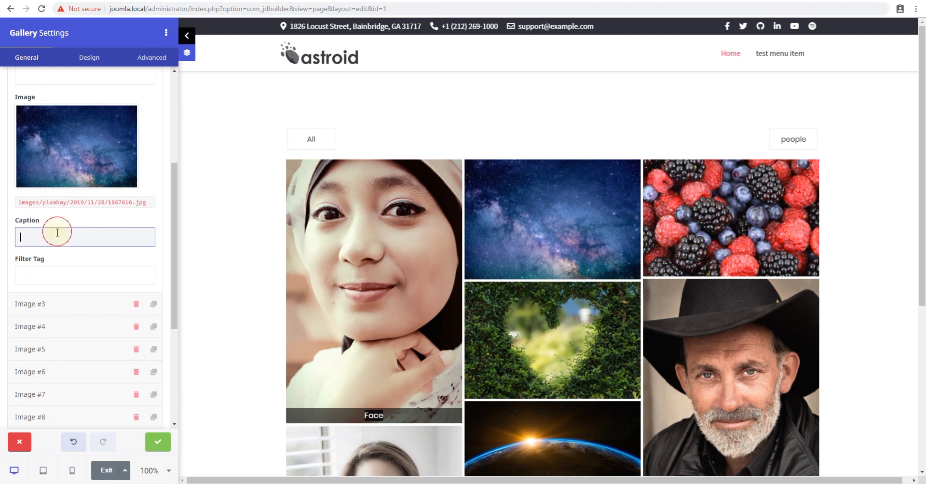
type("Mikkhya")
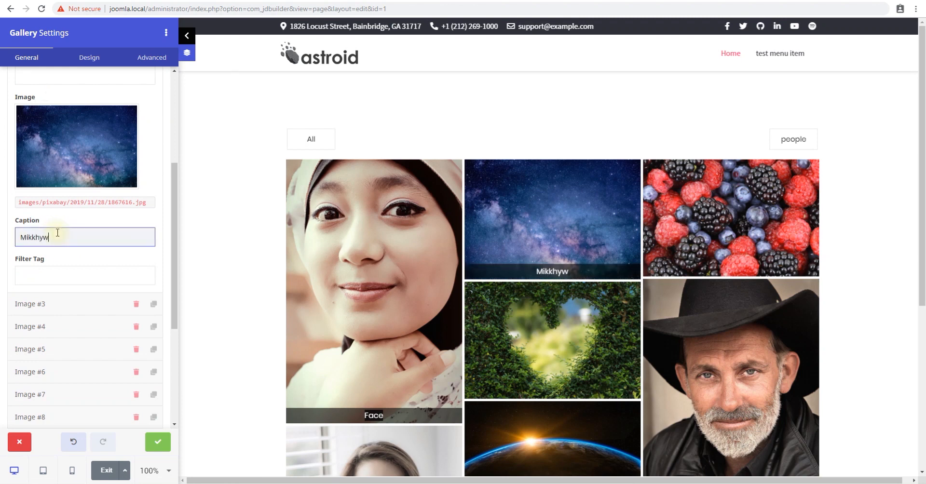
key("BackSpace")
key("BackSpace")
type("yway")
key("Tab")
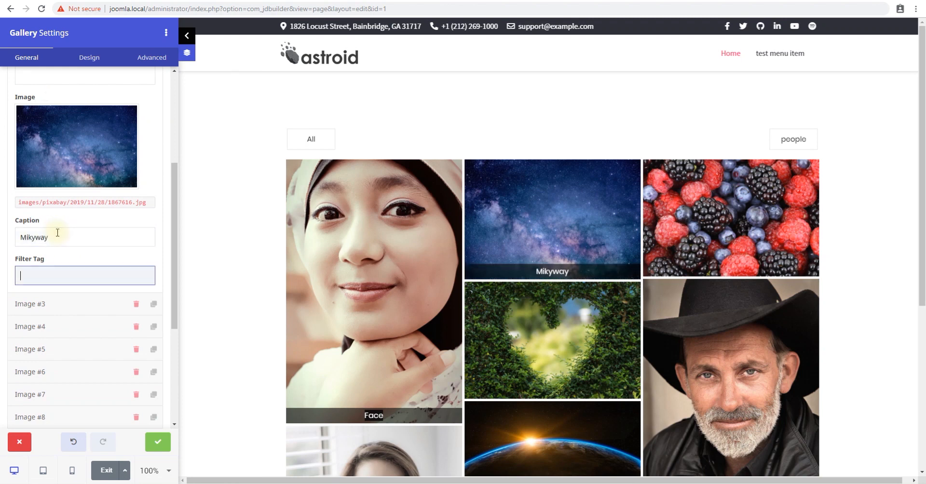
type("background")
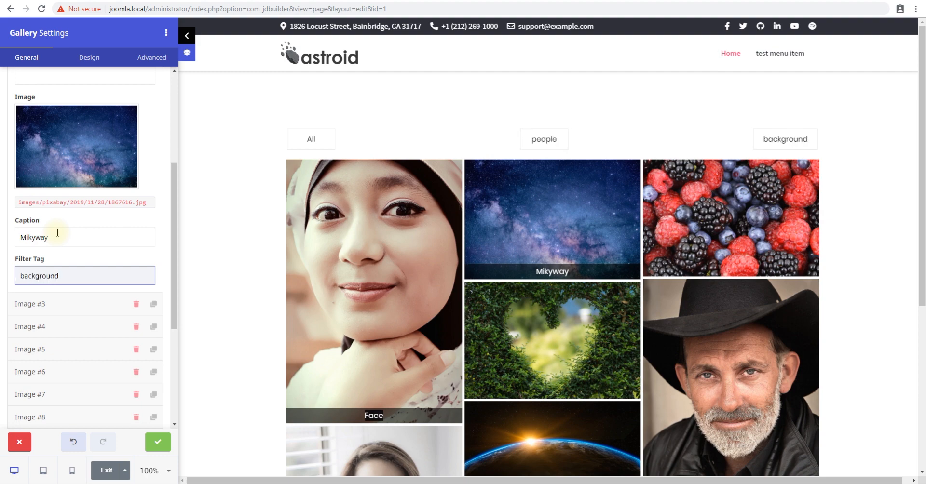
scroll(58, 233, "up", 3)
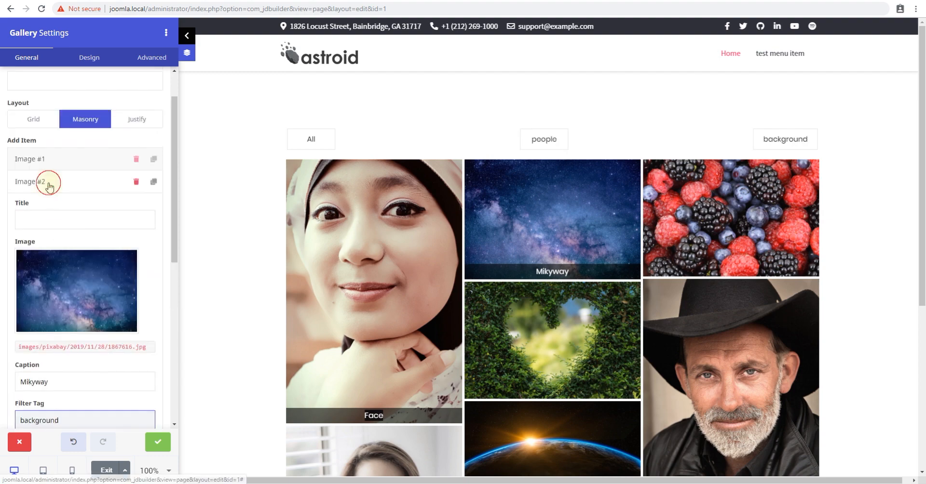
left_click(45, 181)
Give the third gallery item, the berries picture, the caption "Fruits"
left_click(56, 206)
scroll(56, 207, "down", 1)
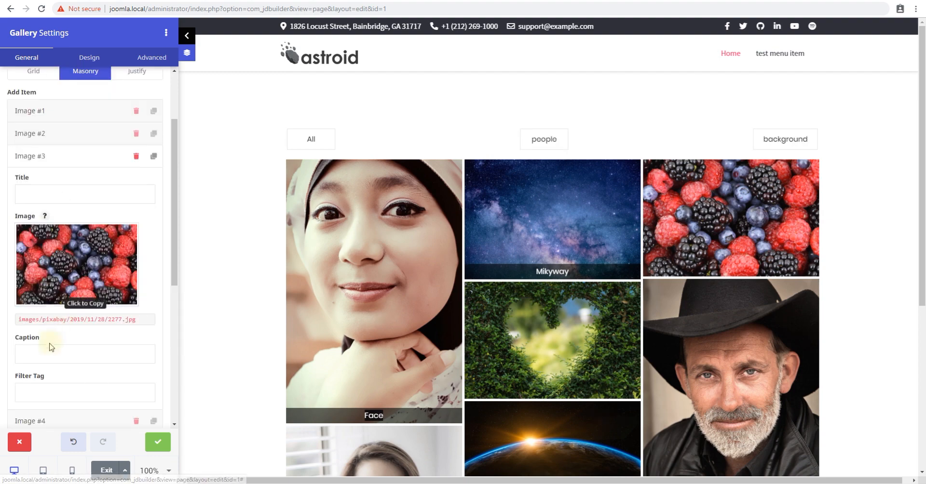
left_click(66, 353)
scroll(107, 314, "down", 1)
type("g")
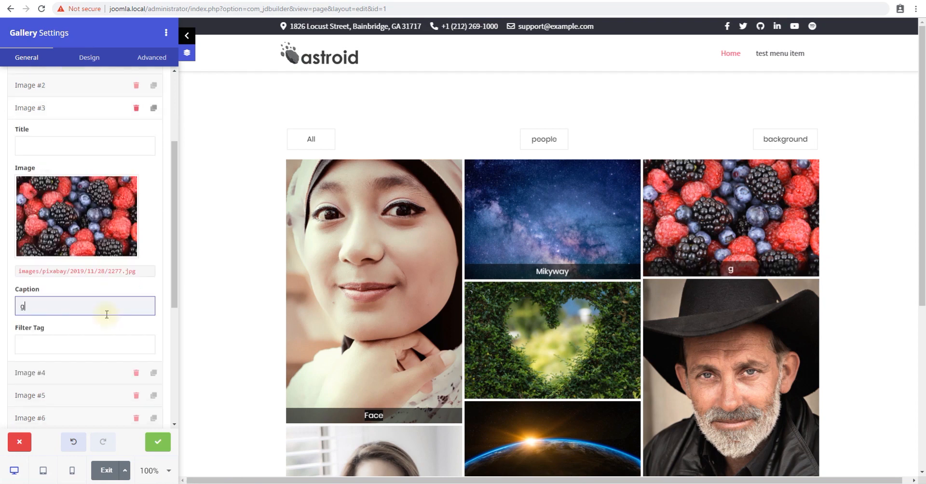
type("ruits")
key("ctrl+a")
type("Fruits")
Set the berries item's filter tag to "background" and close its settings
key("Tab")
type("backgr")
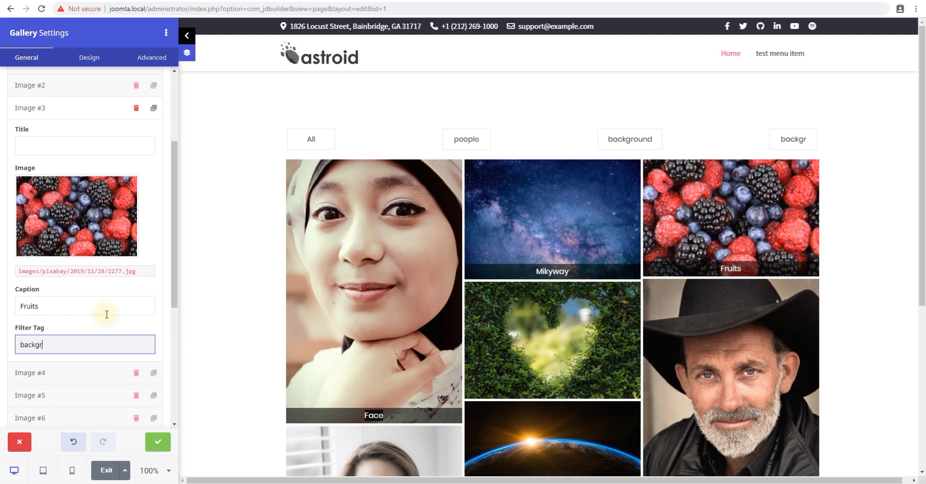
type("ound")
scroll(108, 312, "up", 2)
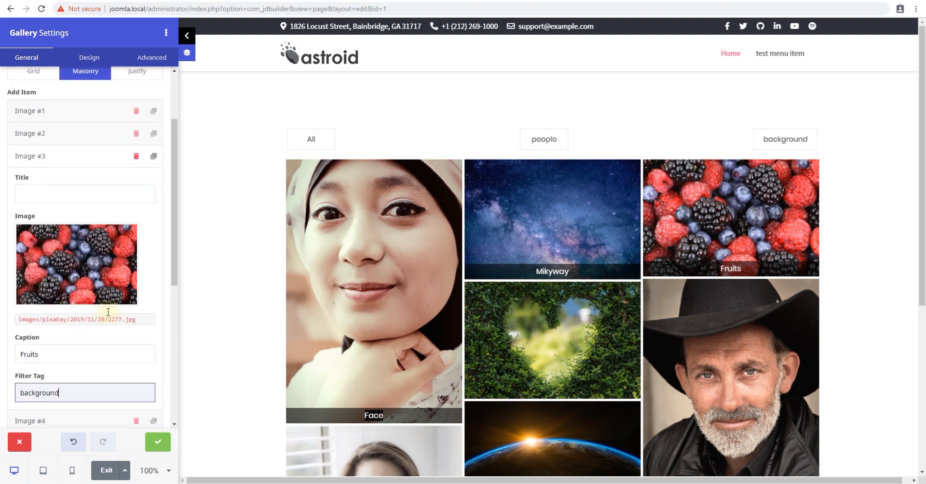
left_click(65, 199)
Give the fourth gallery item, the man in the black hat, the caption "Human" and the filter tag "people"
left_click(65, 233)
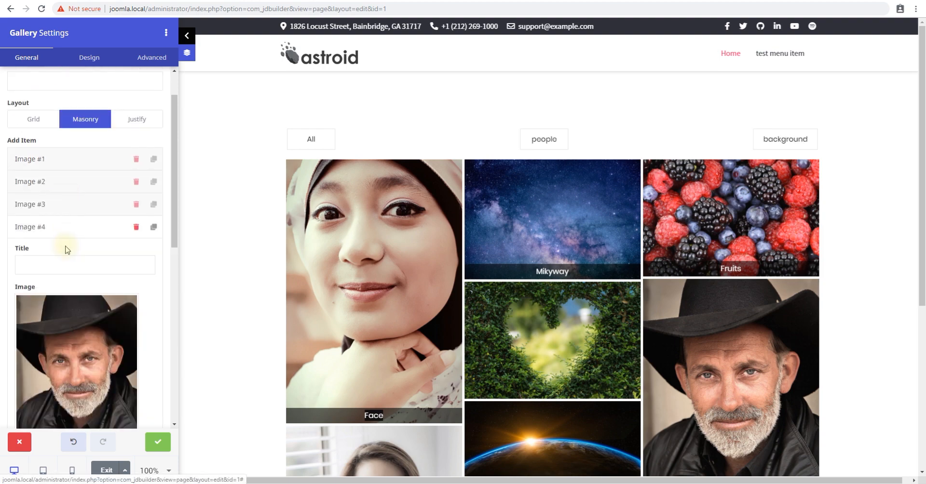
scroll(66, 290, "down", 2)
left_click(54, 386)
scroll(72, 371, "down", 2)
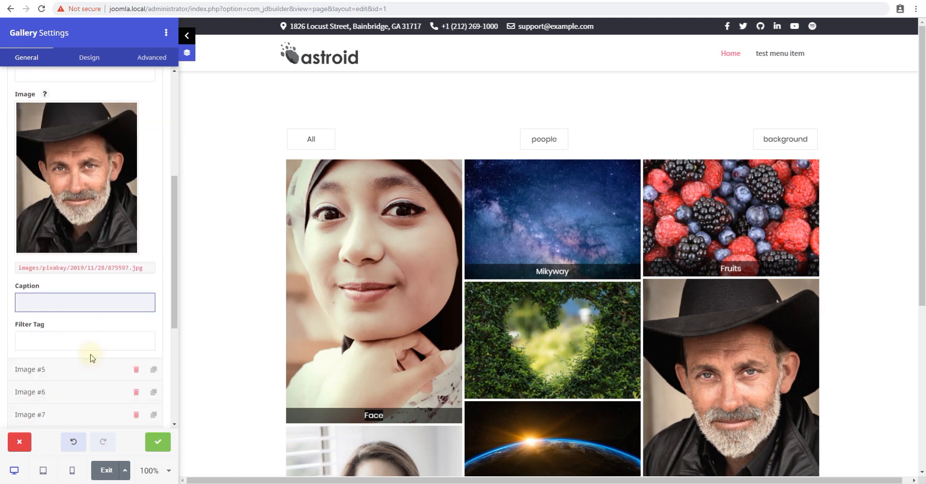
key("Tab")
type("people")
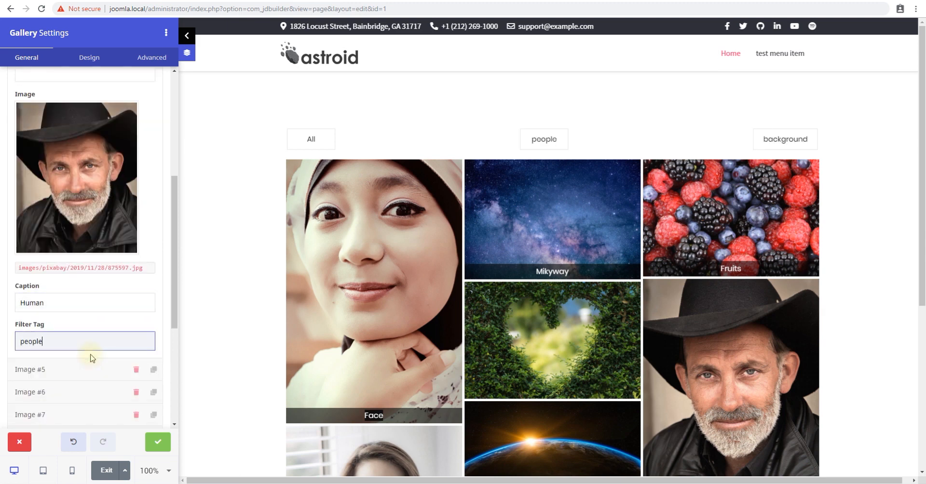
scroll(68, 159, "up", 3)
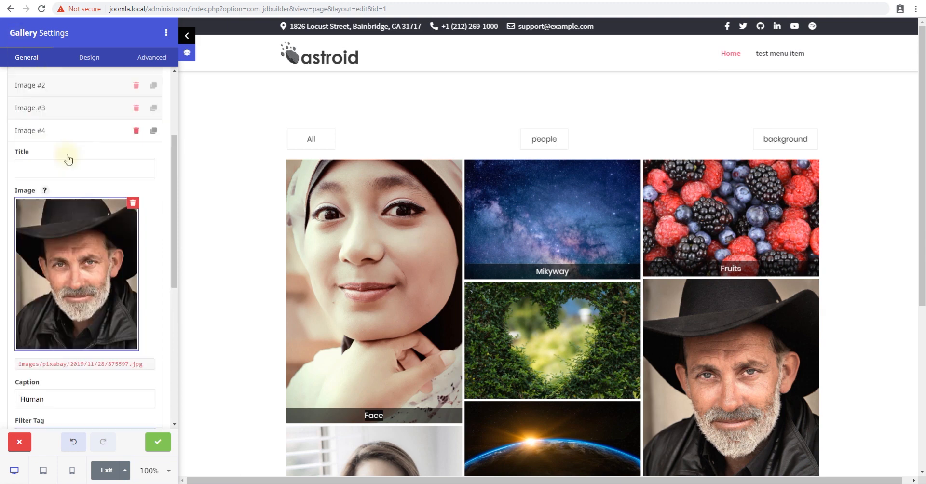
left_click(58, 126)
Give the fifth gallery item, the heart-shaped hedge picture, the caption "Park" and the filter tag "Background"
left_click(56, 159)
scroll(65, 179, "down", 3)
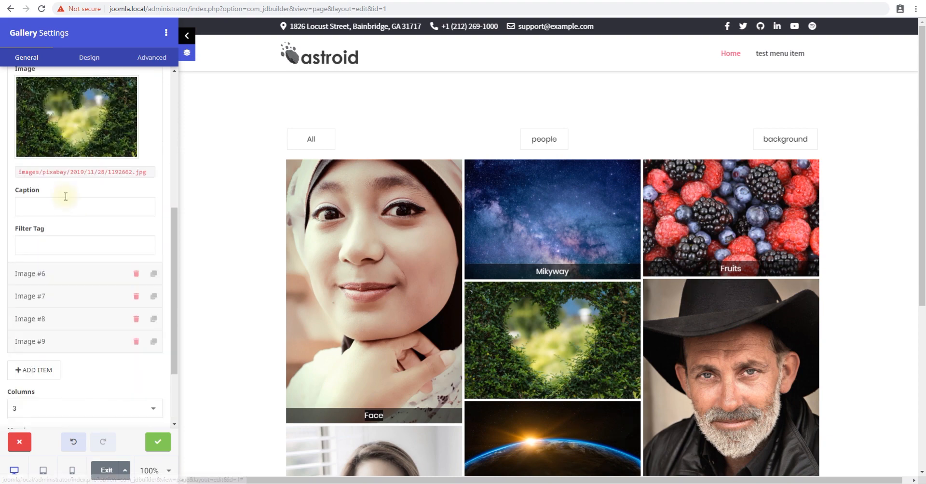
left_click(65, 212)
type("ba")
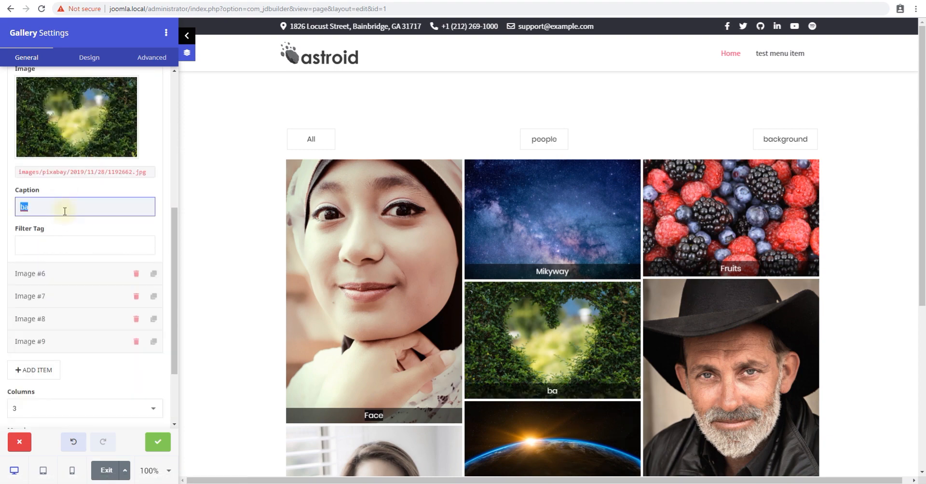
key("Tab")
type("Background")
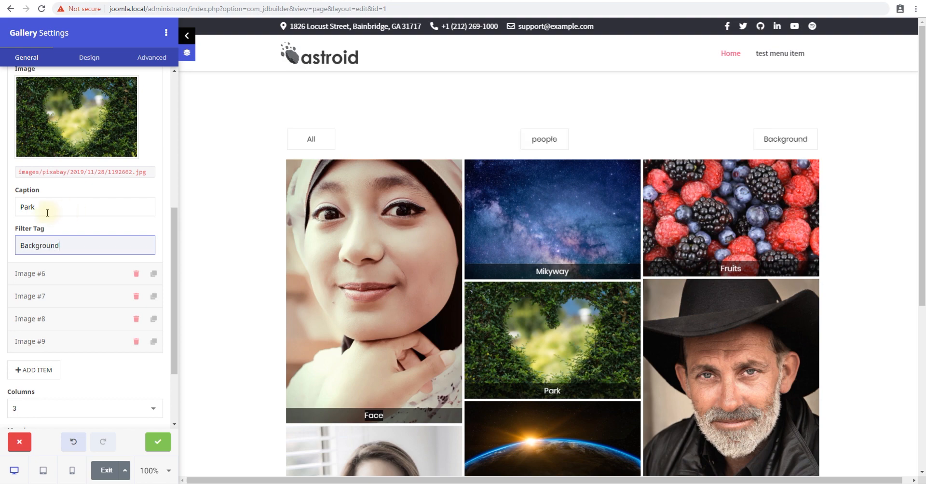
scroll(53, 193, "up", 2)
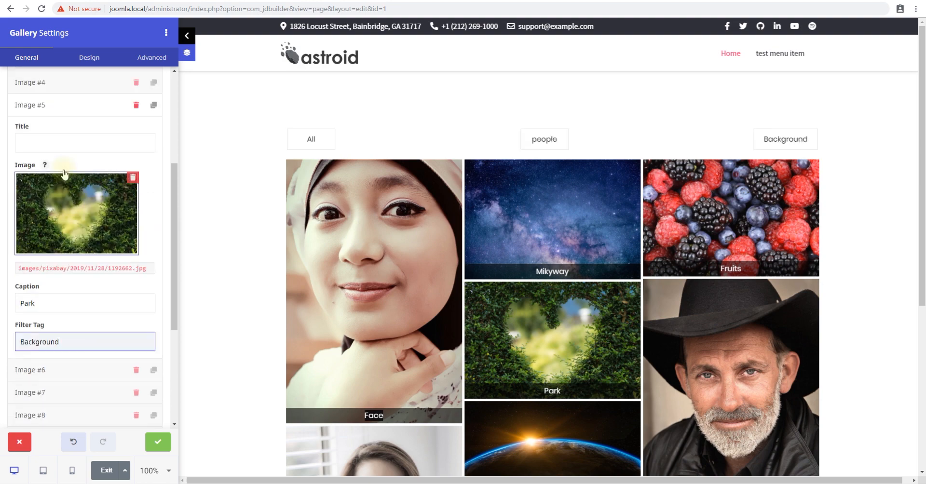
left_click(45, 103)
left_click(53, 157)
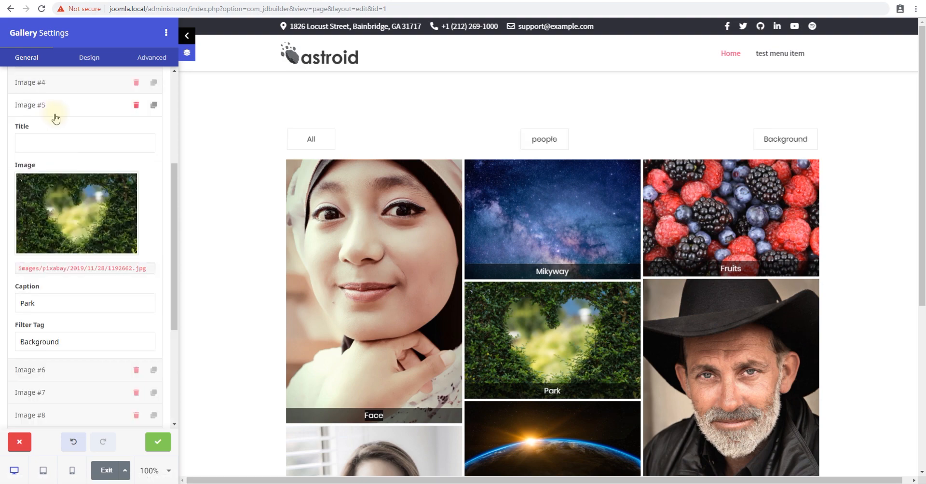
left_click(50, 108)
Give the sixth gallery item, the sunrise over the planet, the caption "Earth" and the filter tag "background"
left_click(44, 173)
scroll(72, 243, "down", 1)
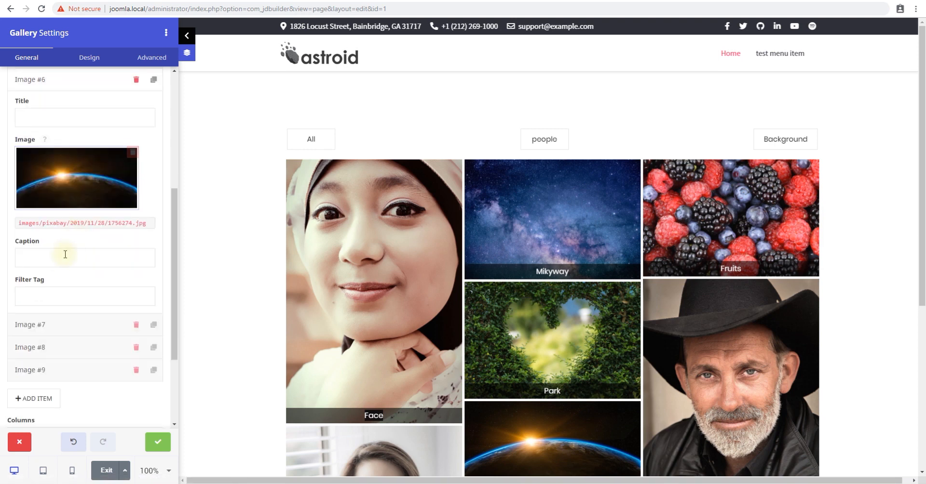
left_click(61, 261)
type("Eart")
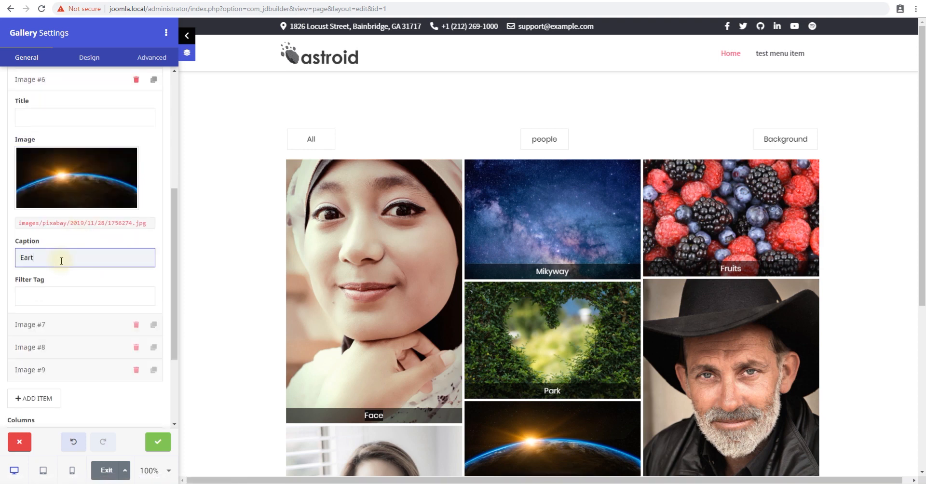
type("h")
key("Tab")
type("bac")
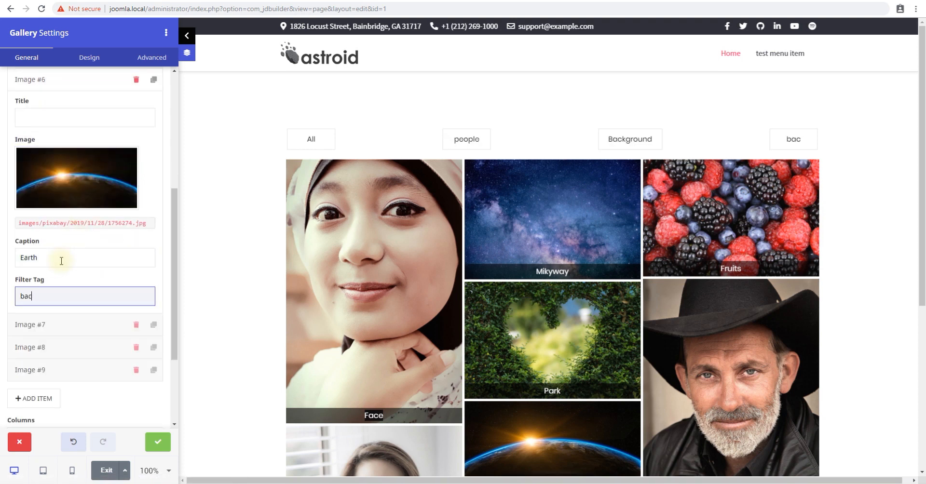
type("kground")
scroll(60, 262, "up", 2)
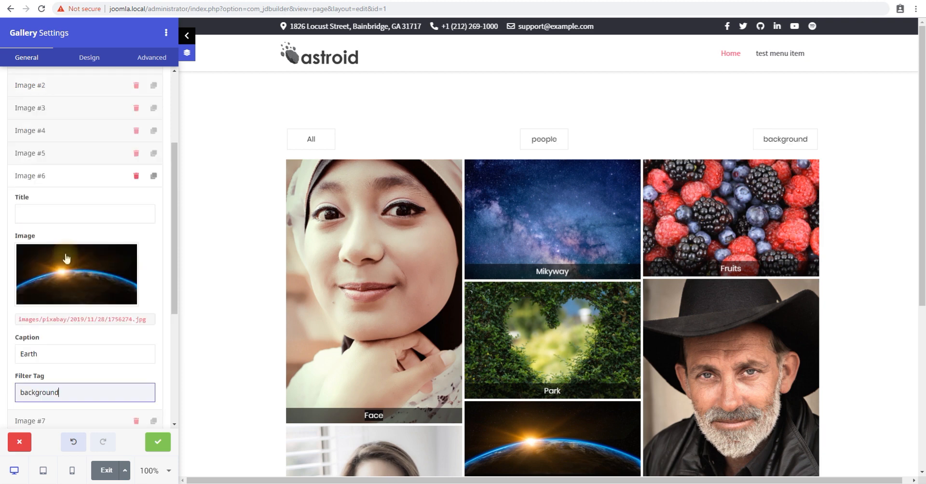
left_click(45, 176)
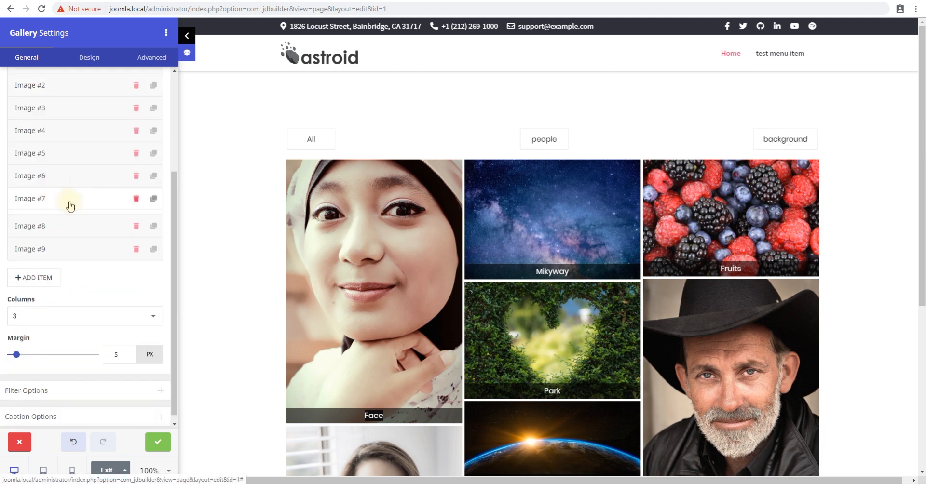
Give the seventh gallery item, the portrait of the woman in black, the caption "Women" and the filter tag "people"
left_click(68, 202)
scroll(72, 275, "down", 4)
left_click(55, 285)
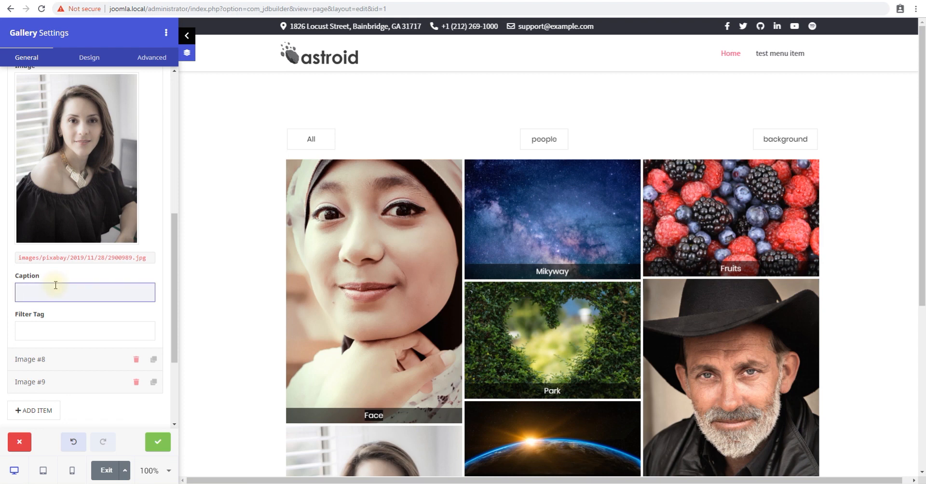
key("Tab")
type("p")
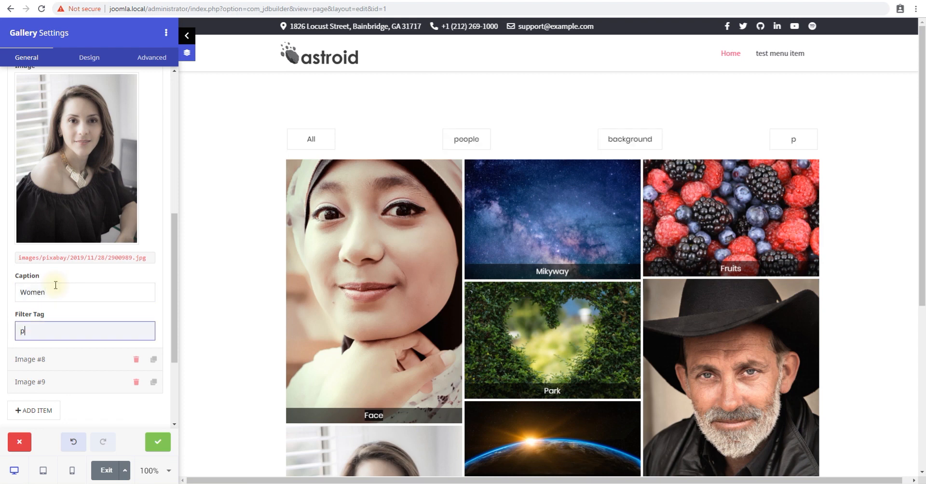
type("eople")
scroll(55, 285, "up", 4)
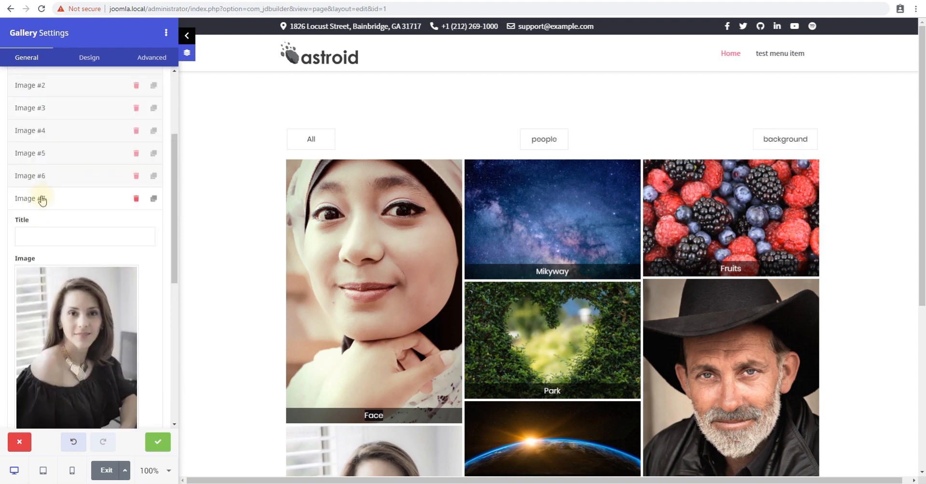
left_click(43, 199)
Give the eighth gallery item, the misty forest picture, the caption "Trees" and the filter tag "background"
left_click(49, 222)
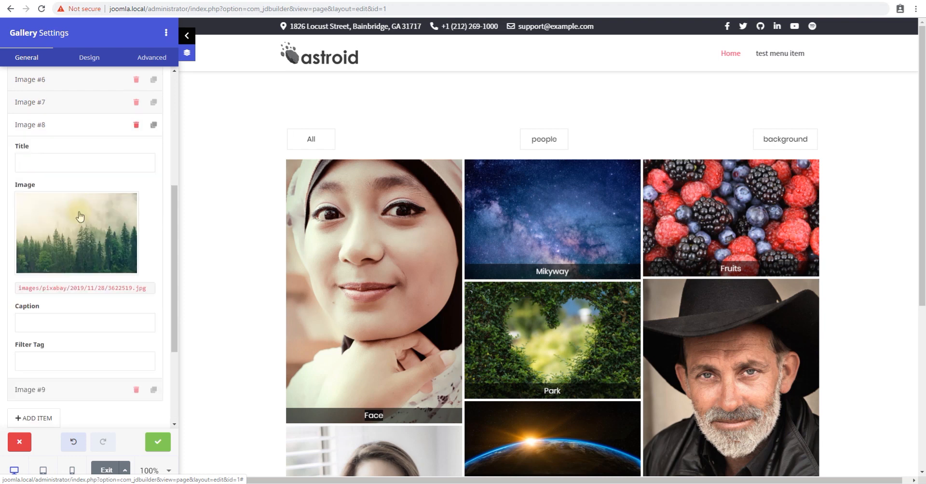
left_click(72, 324)
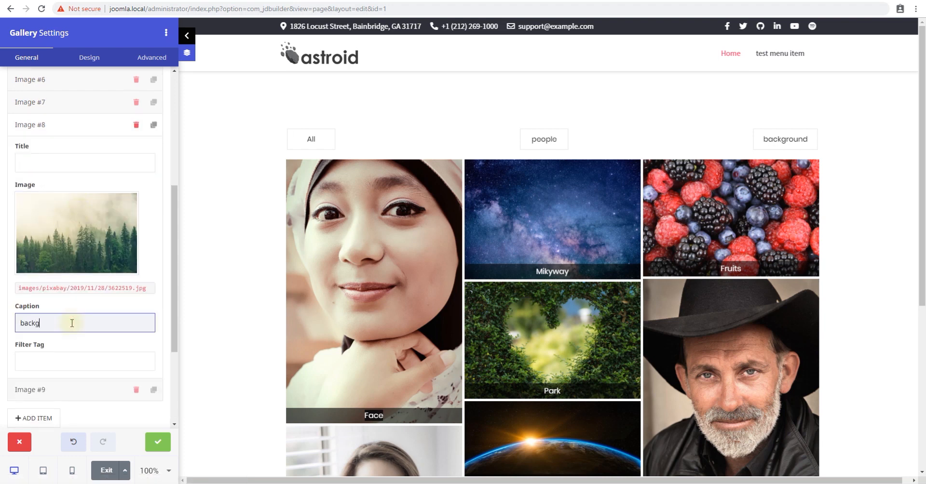
key("Tab")
type("ba")
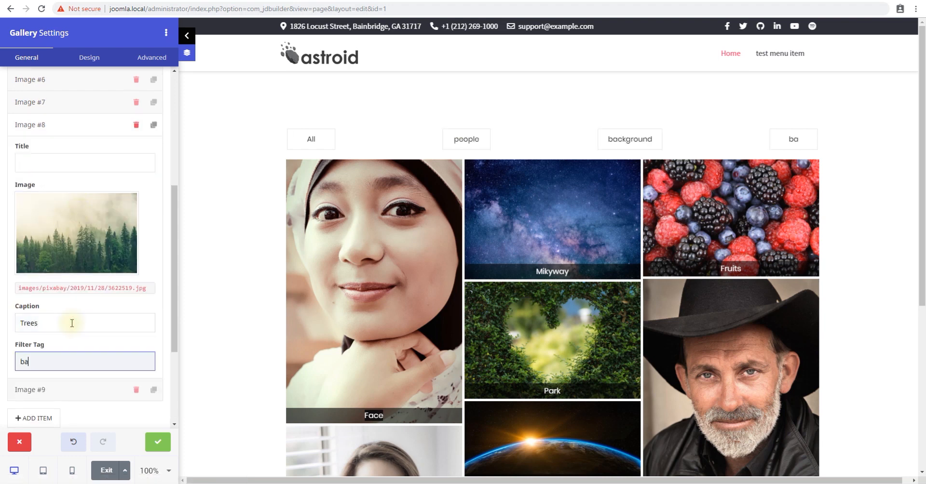
type("ckground")
key("Tab")
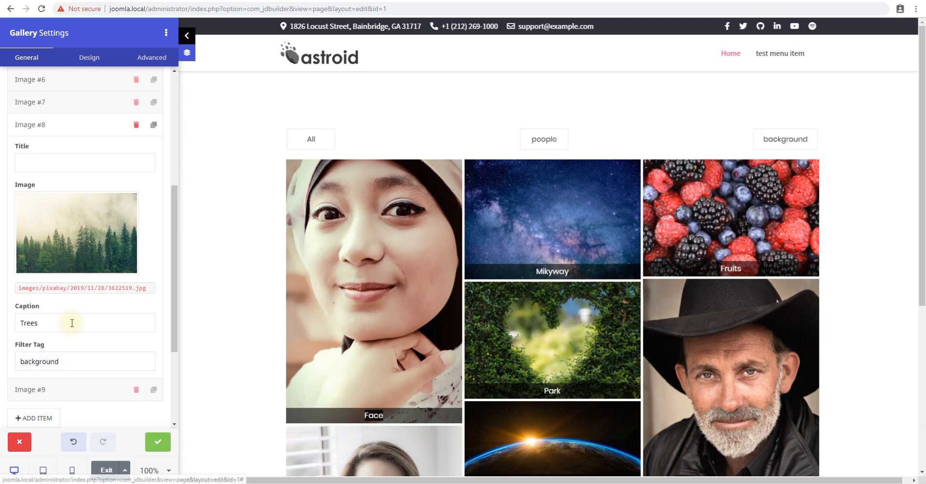
left_click(62, 124)
Give the ninth gallery item, the kingfisher picture, the caption "Bird" and the filter tag "Bird"
left_click(52, 239)
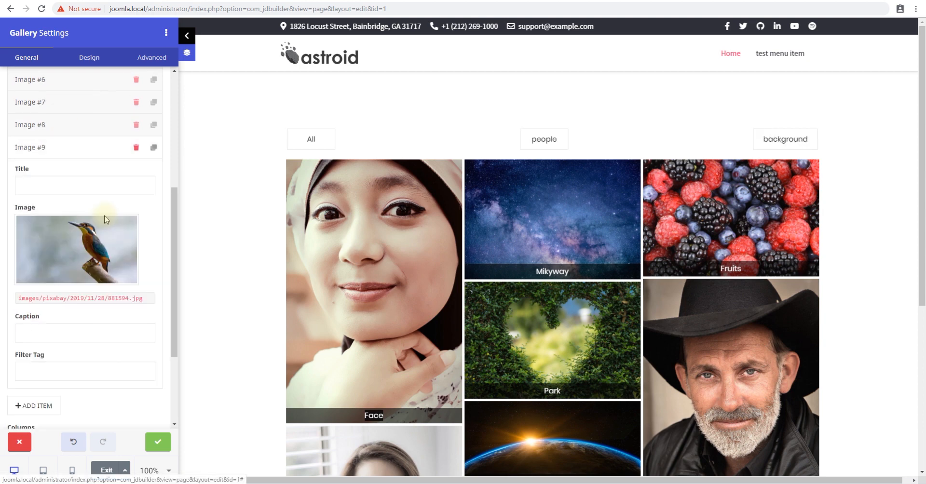
scroll(107, 170, "down", 3)
left_click(50, 200)
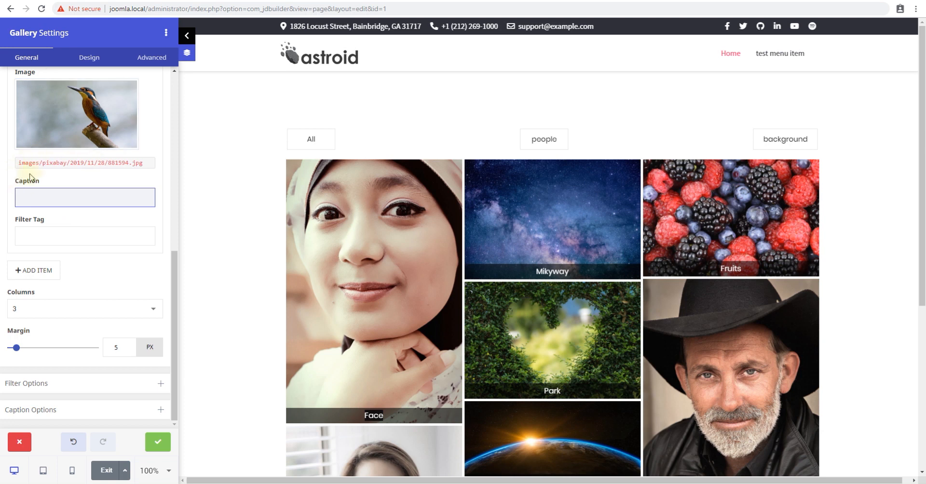
key("Tab")
type("Bird")
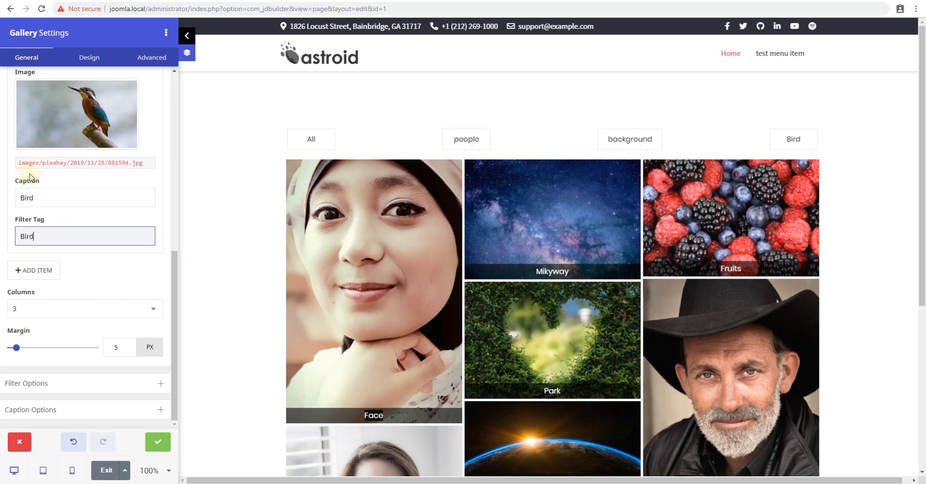
scroll(29, 178, "up", 2)
left_click(31, 104)
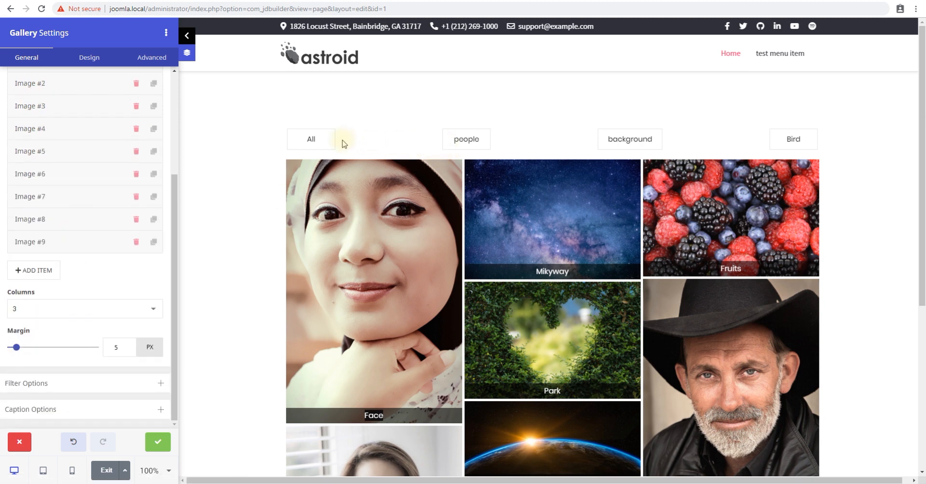
Try the All, people, background and Bird filters above the gallery in the page preview
left_click(317, 141)
scroll(77, 211, "up", 1)
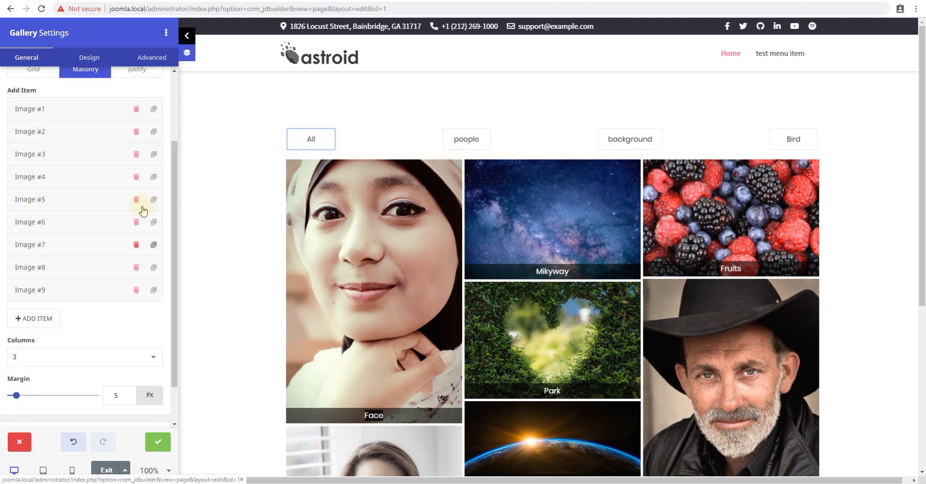
left_click(461, 142)
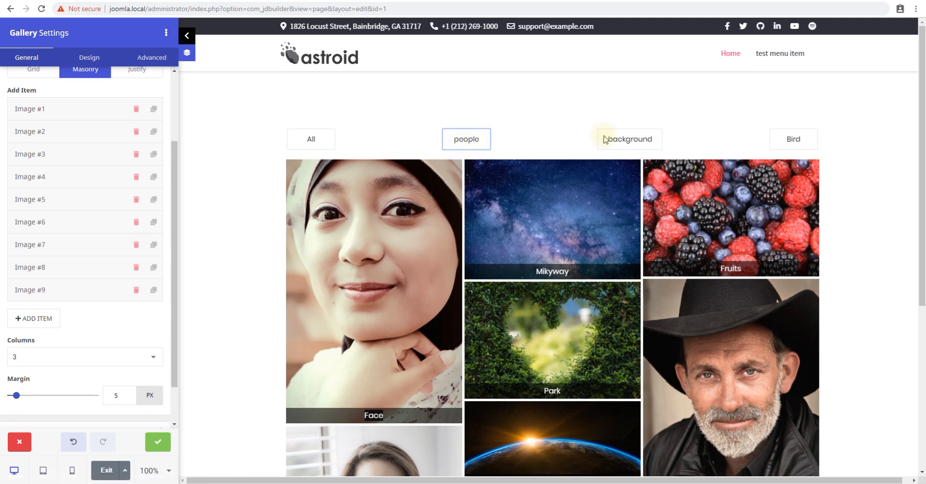
left_click(637, 139)
left_click(773, 137)
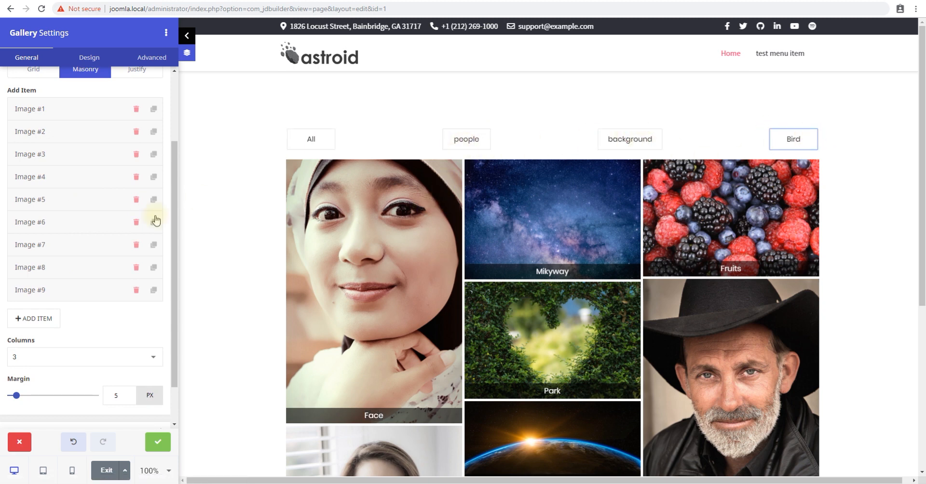
Open the gallery's filter options and switch the category filter off and on again
scroll(155, 219, "up", 2)
left_click(77, 89)
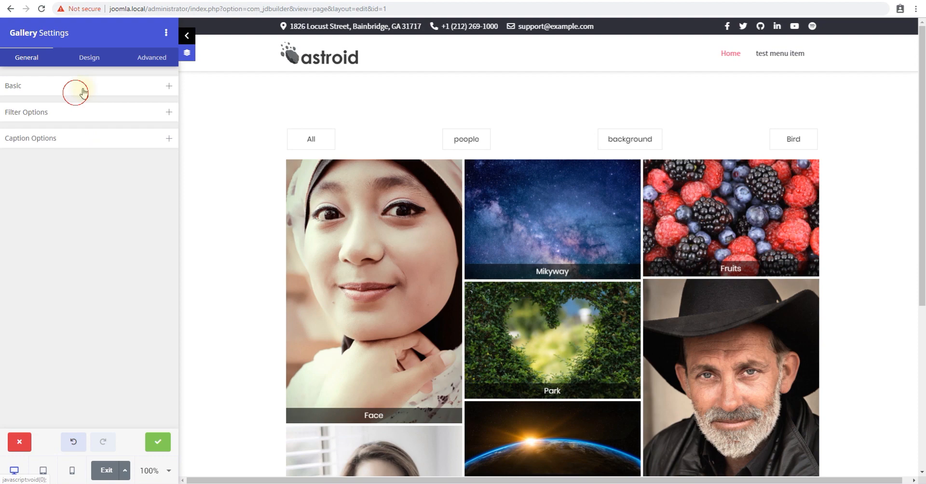
left_click(68, 109)
left_click(70, 176)
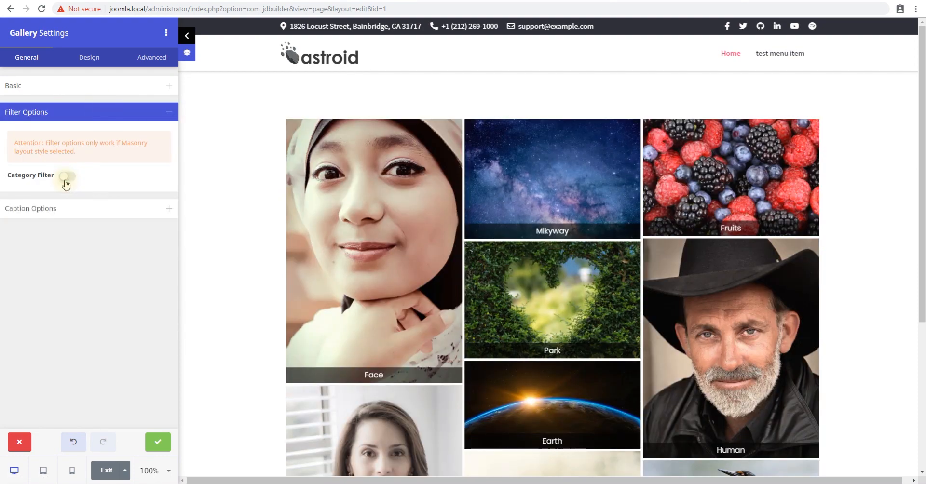
left_click(66, 177)
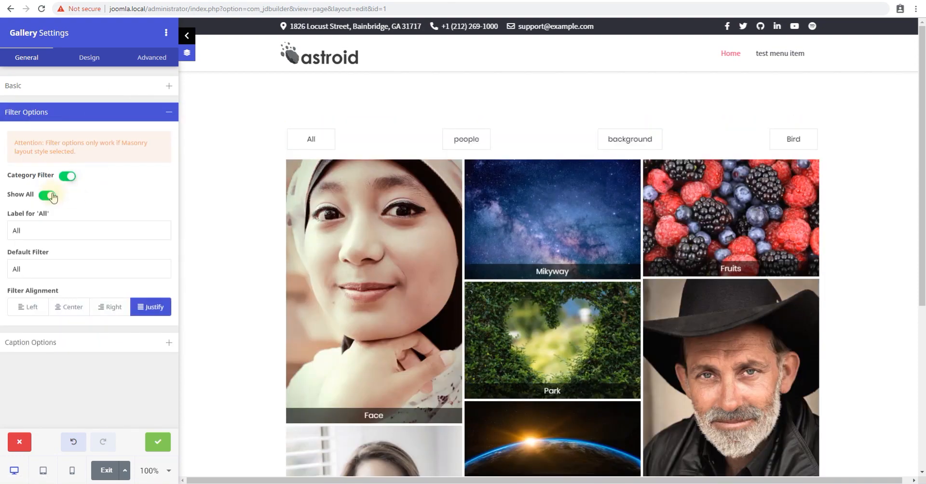
Set the filter alignment to Center and try the people, background and Bird filters in the page preview
left_click(38, 310)
left_click(63, 307)
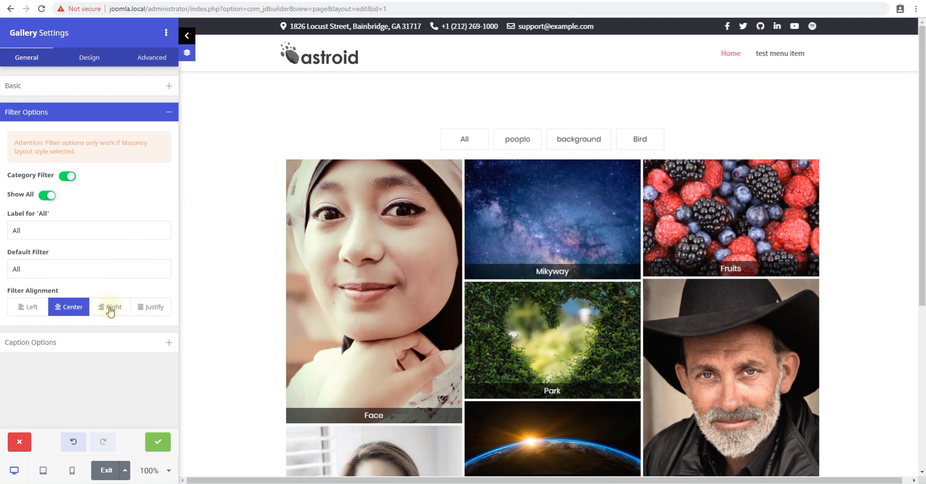
left_click(110, 312)
left_click(71, 308)
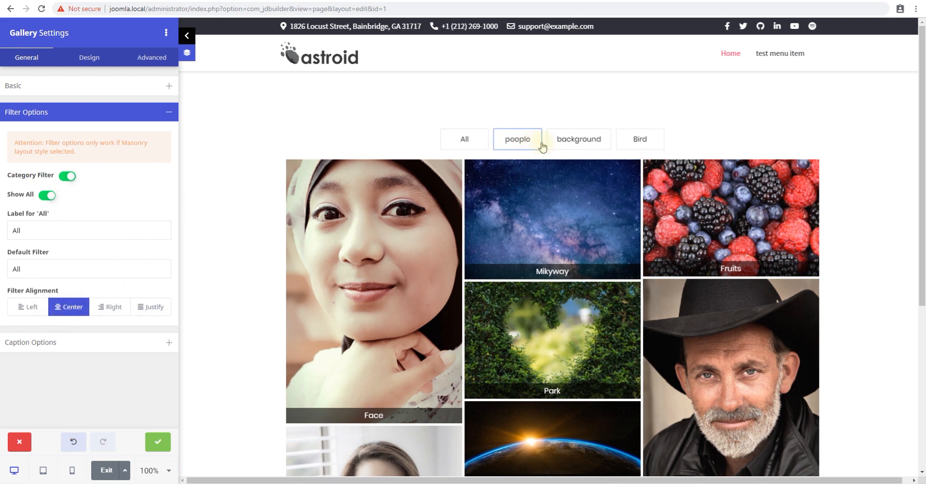
left_click(560, 143)
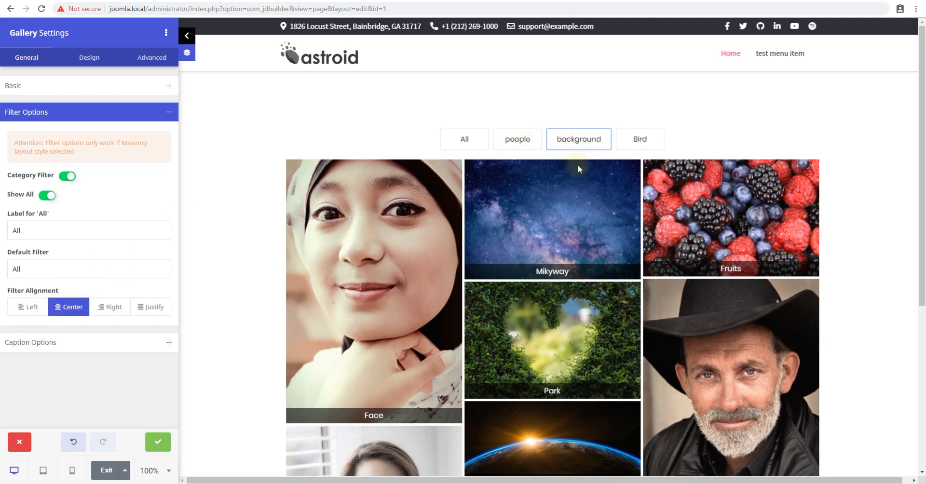
left_click(637, 141)
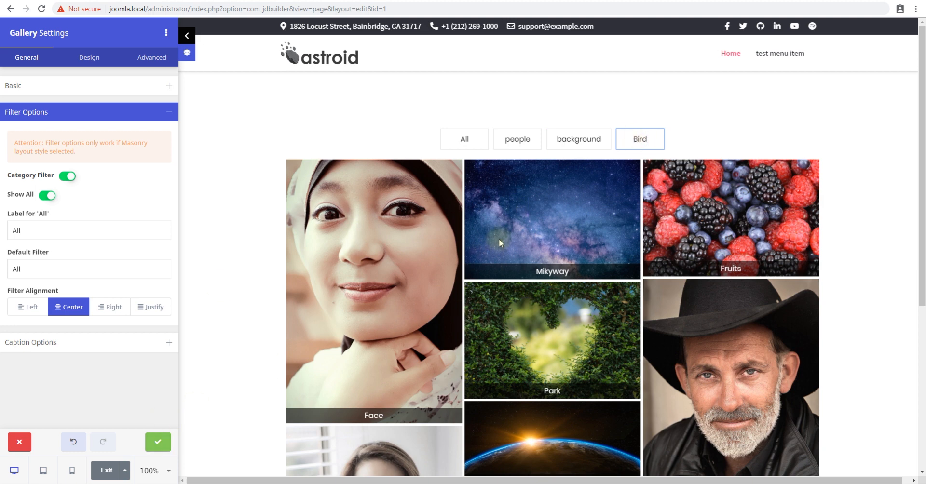
Apply the gallery settings, save the page and open the site's front end in its own browser tab
left_click(158, 441)
left_click(49, 73)
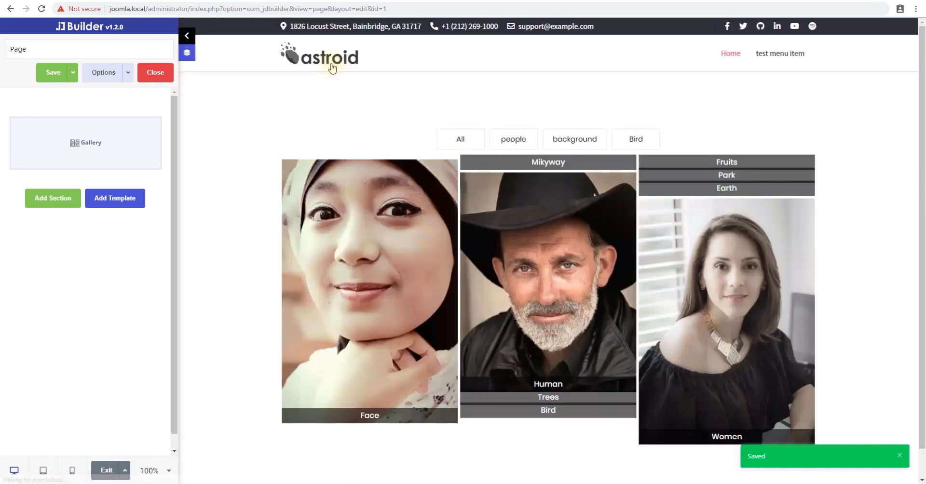
right_click(325, 60)
left_click(345, 71)
left_click(301, 0)
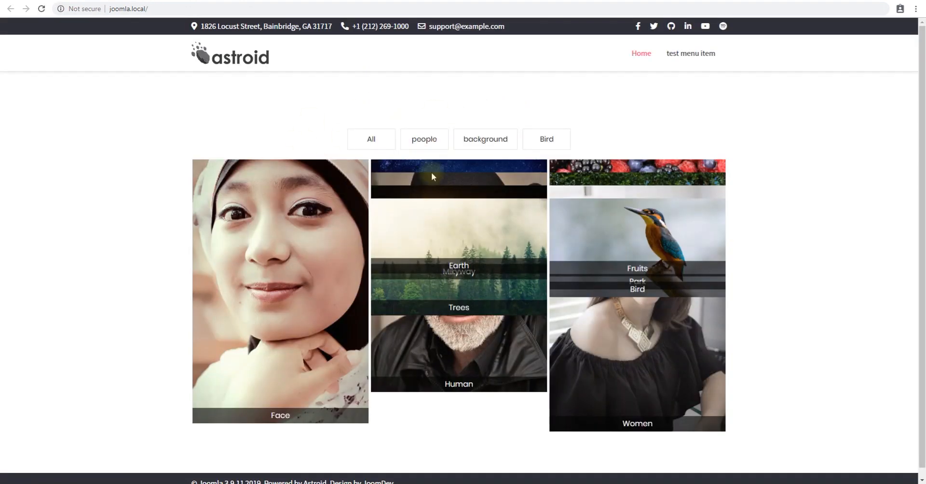
Try the All, people, background and Bird filters repeatedly on the live gallery page
left_click(429, 139)
left_click(485, 140)
left_click(549, 139)
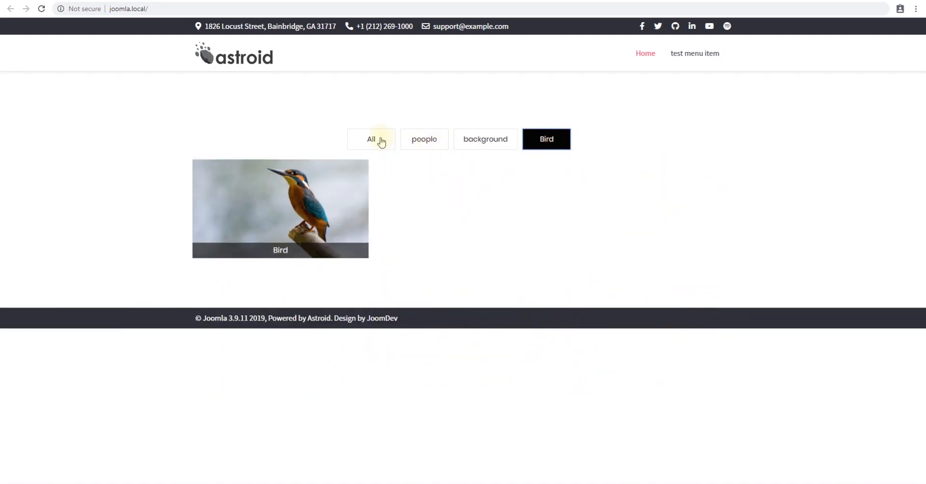
left_click(381, 140)
scroll(471, 243, "down", 2)
scroll(471, 243, "up", 2)
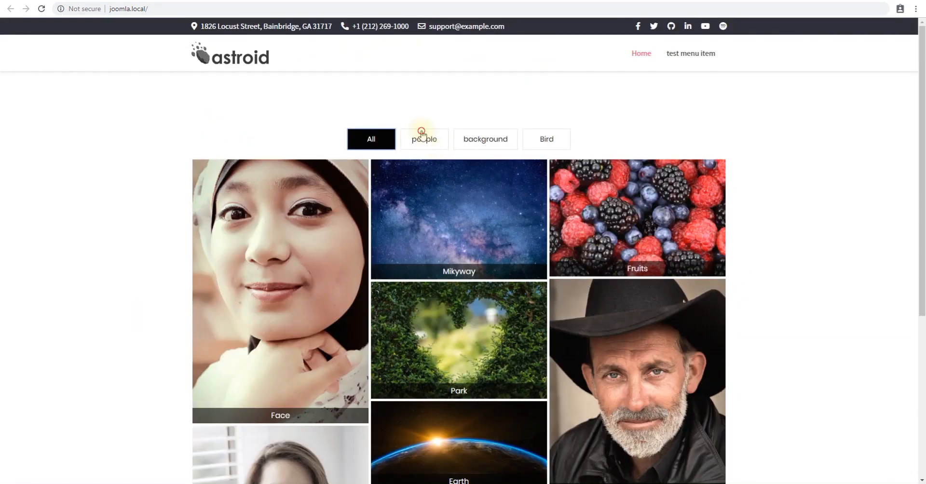
left_click(424, 140)
left_click(467, 140)
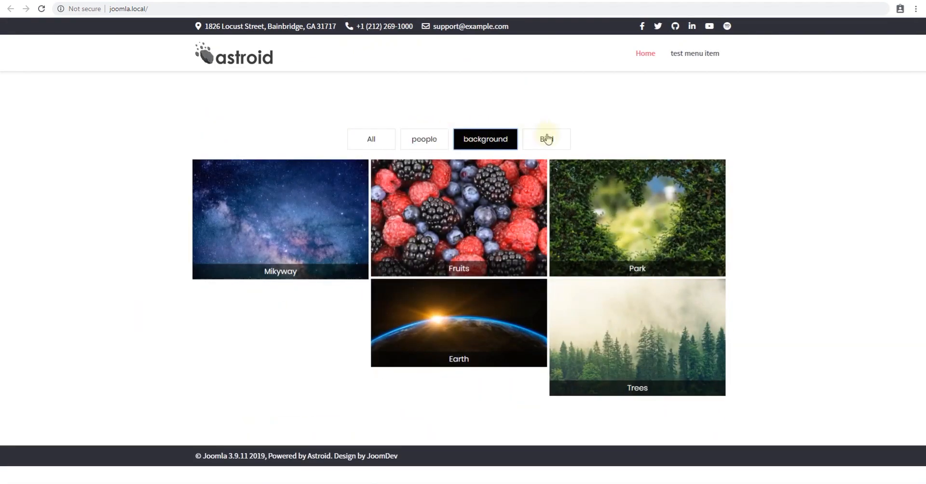
left_click(547, 139)
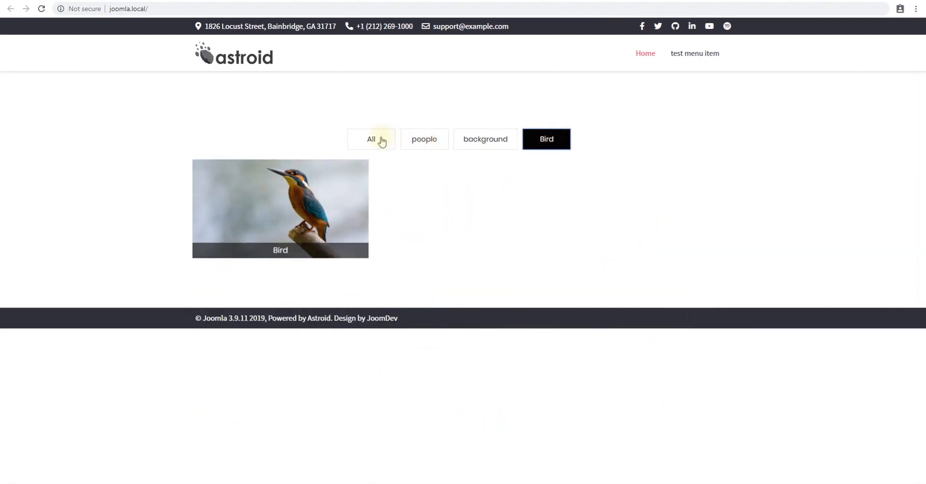
left_click(382, 142)
left_click(421, 141)
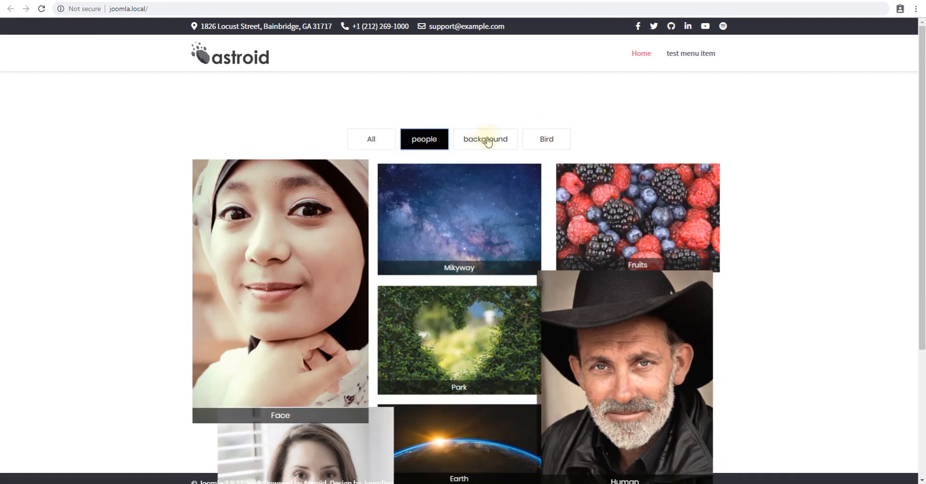
left_click(487, 140)
left_click(552, 141)
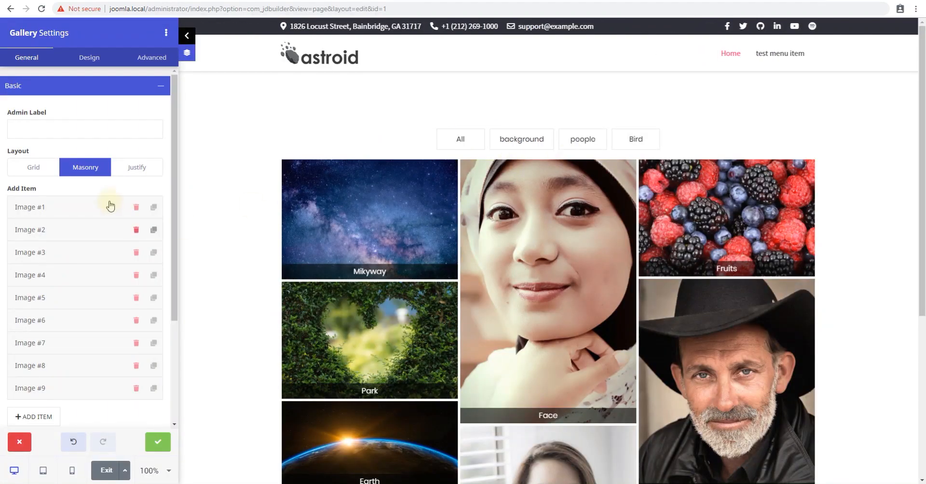
In the gallery's filter options, change the label for the "All" filter to "Gallery"
left_click(66, 87)
left_click(66, 111)
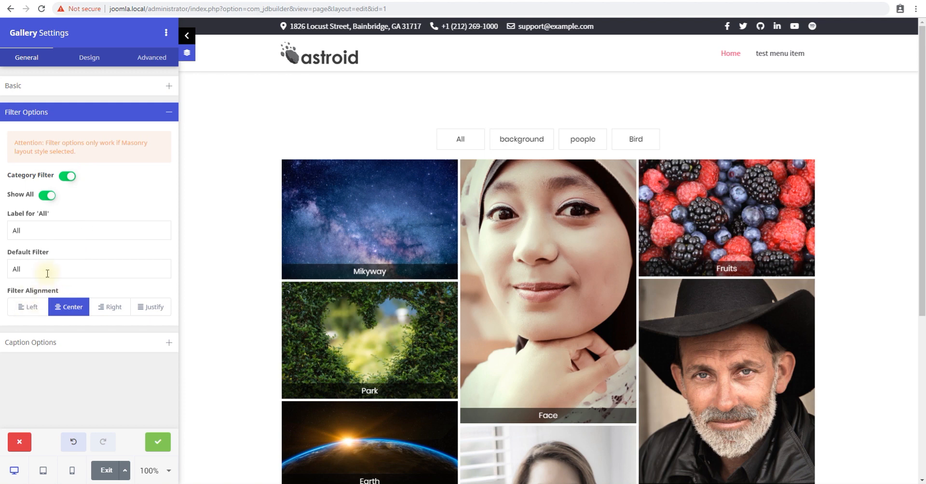
double_click(15, 230)
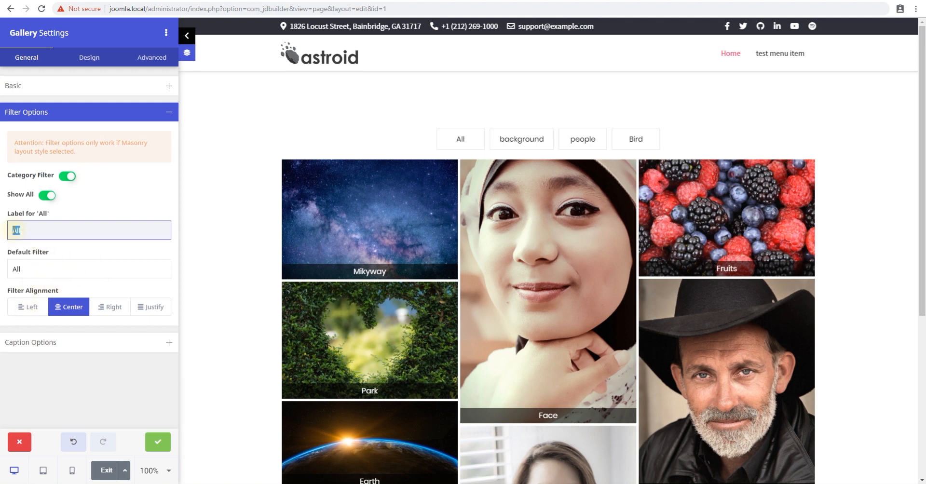
left_click(49, 269)
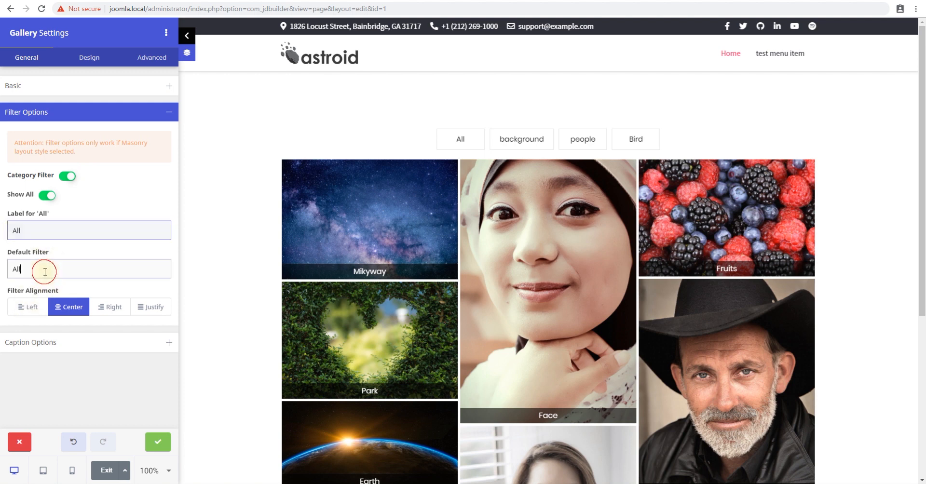
left_click(38, 228)
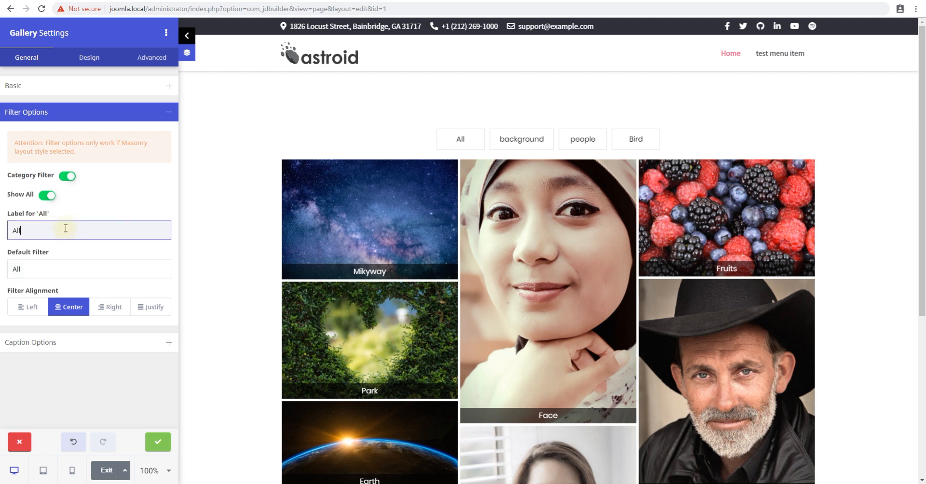
type("Gallery")
key("Tab")
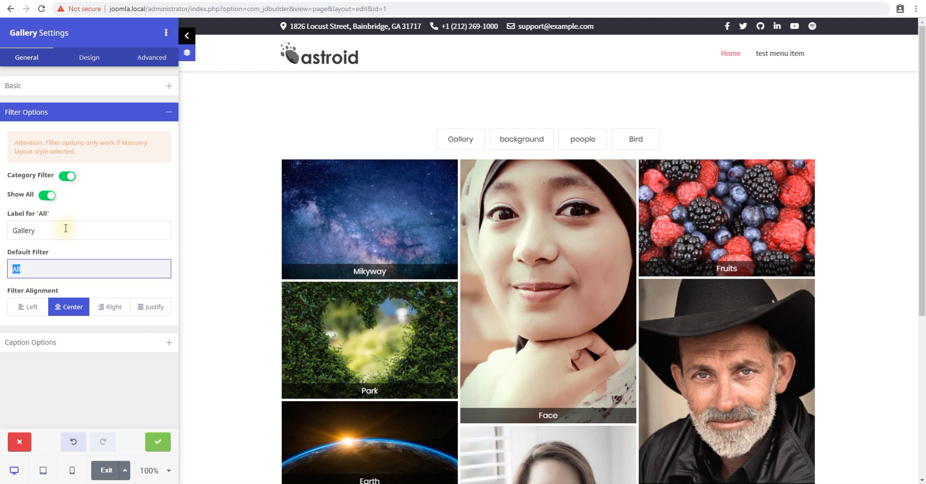
Compare the Right, Justify and Center filter alignments and set the filter alignment to Left
left_click(32, 310)
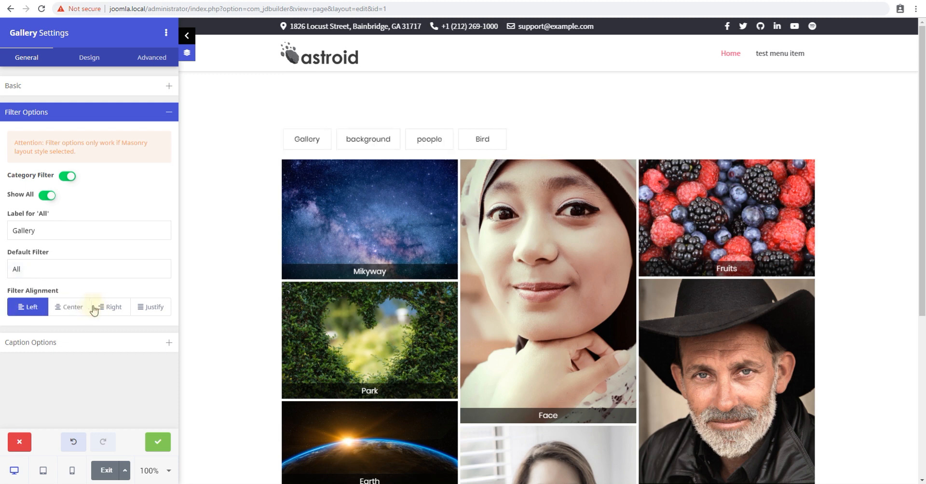
left_click(111, 307)
left_click(151, 307)
left_click(73, 311)
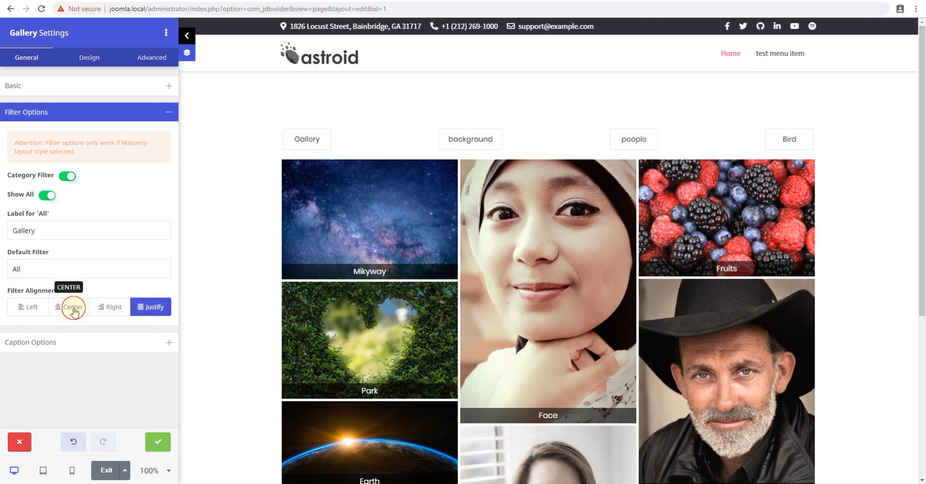
left_click(114, 308)
left_click(72, 309)
left_click(151, 307)
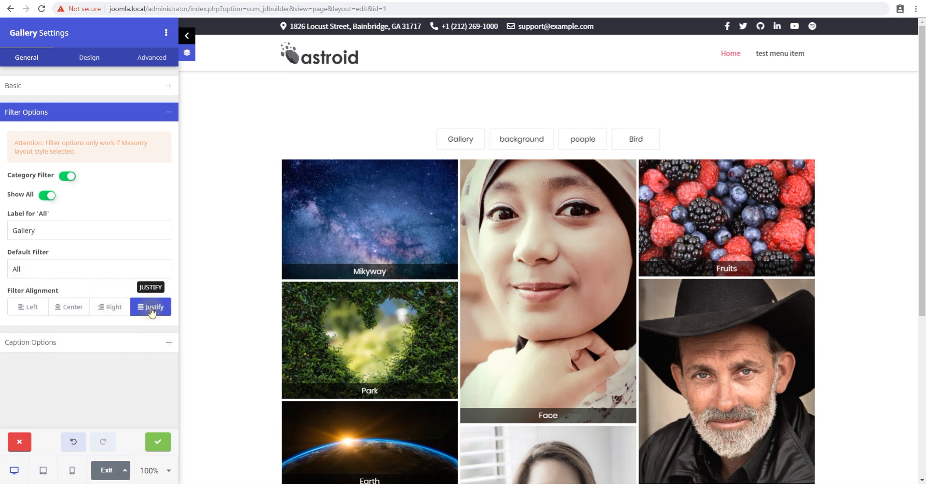
left_click(113, 308)
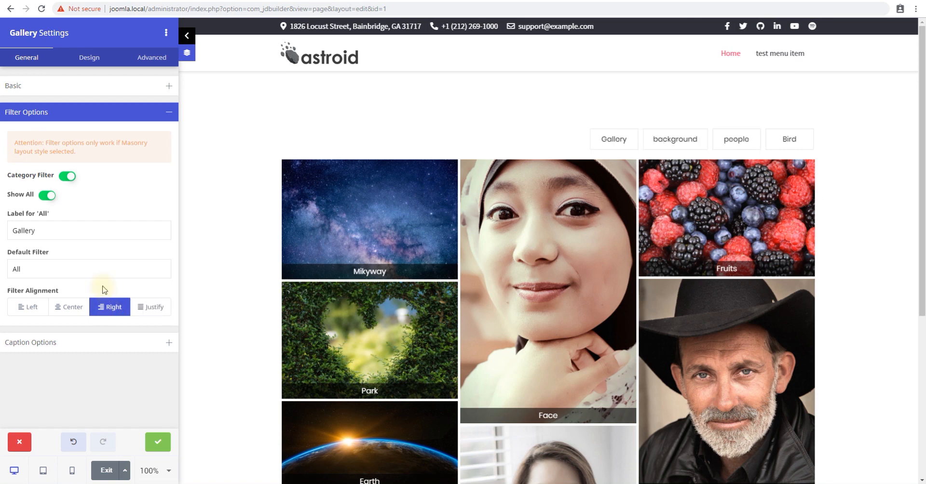
left_click(75, 308)
left_click(24, 308)
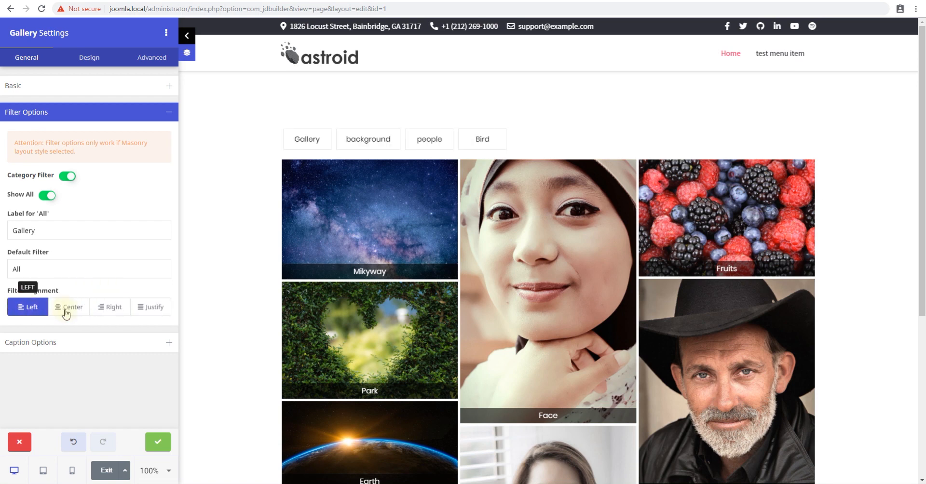
Open the gallery's caption options and try the Never setting for showing captions, then choose On Hover
left_click(83, 113)
left_click(76, 139)
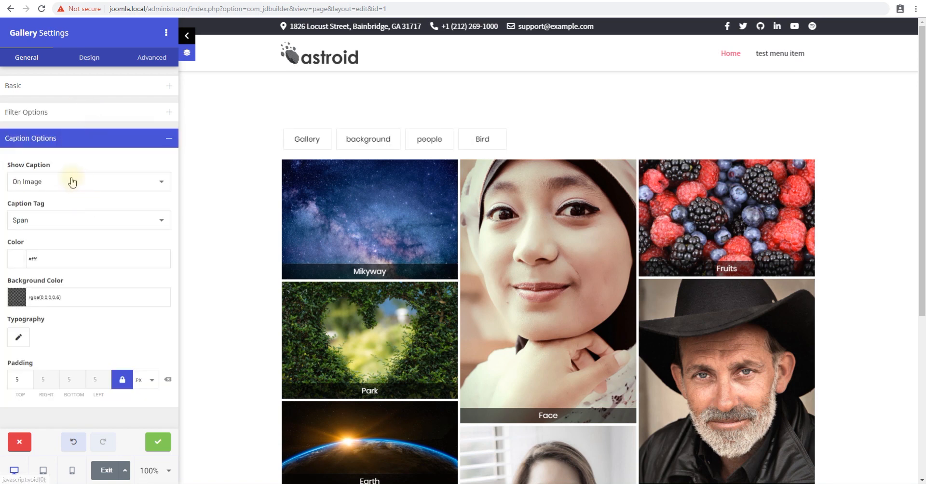
left_click(72, 179)
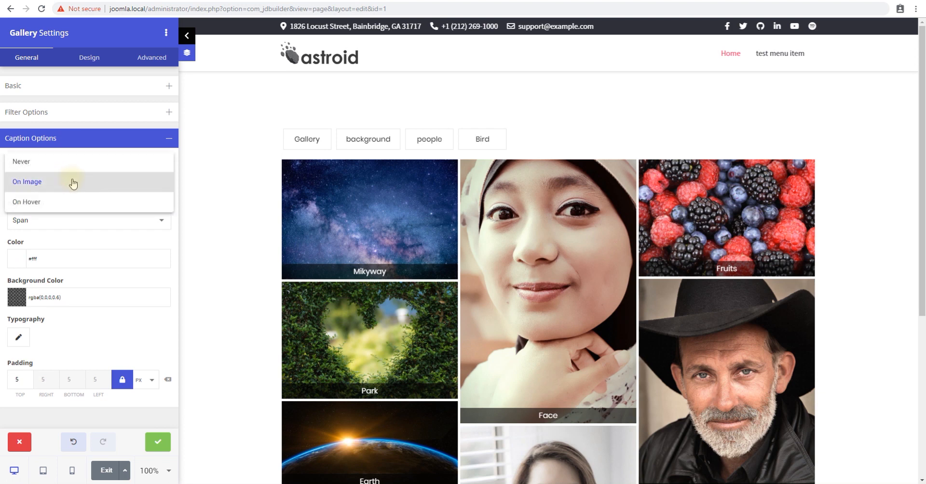
left_click(48, 163)
left_click(126, 179)
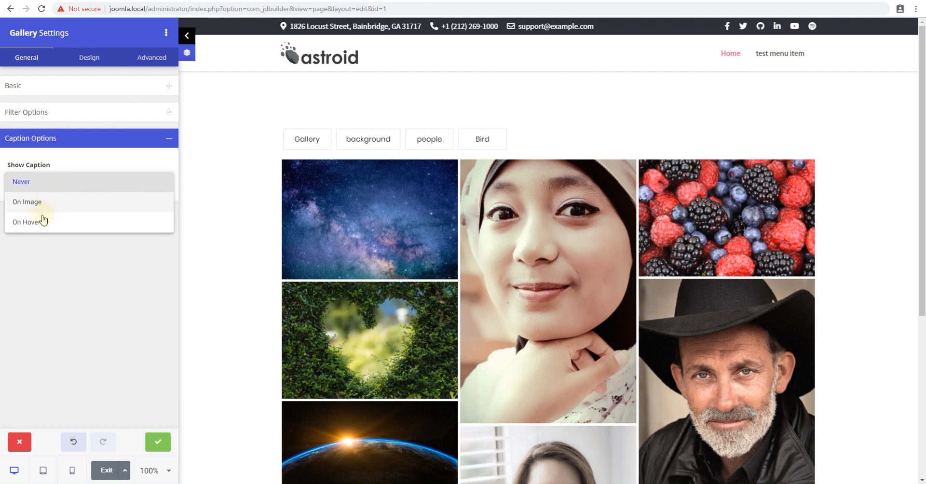
left_click(75, 222)
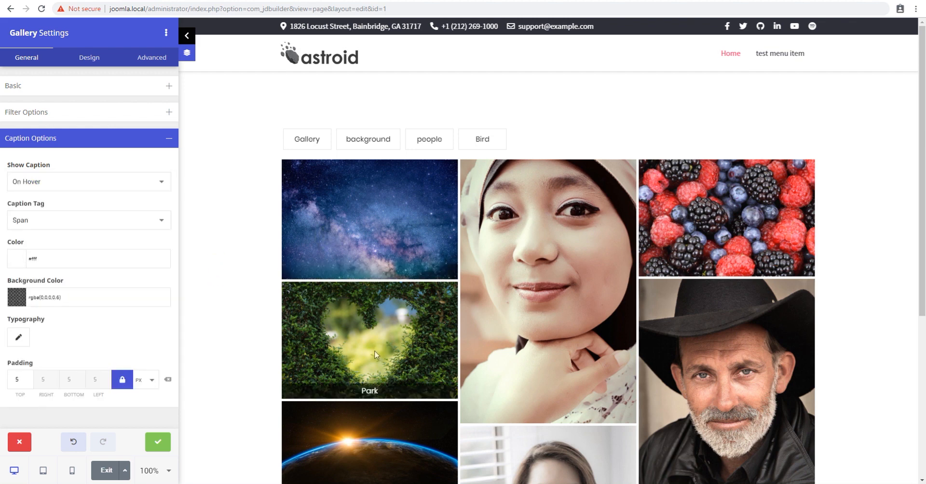
Review the available caption tags without changing the tag, and set the captions to show On Image
left_click(114, 222)
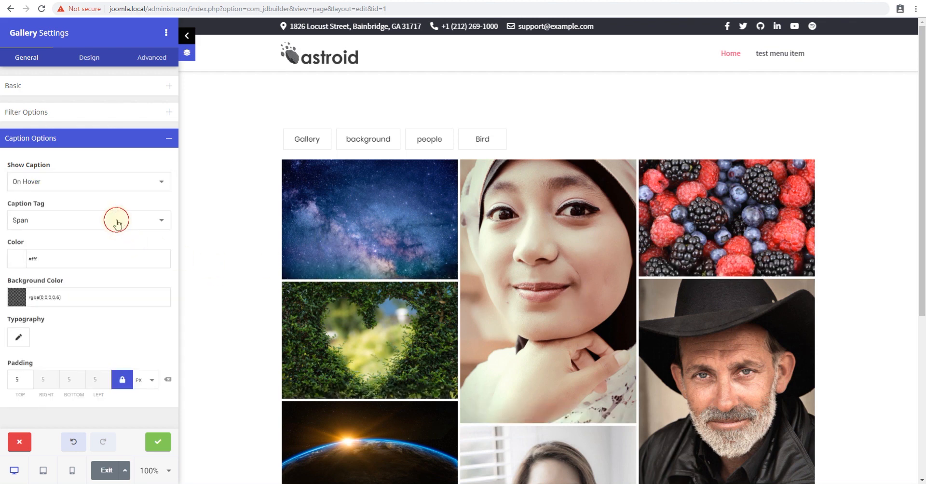
scroll(97, 198, "up", 2)
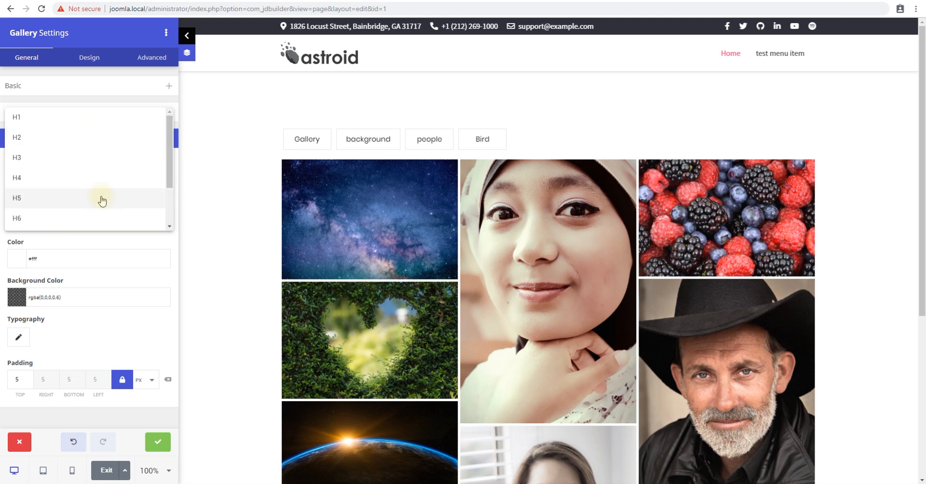
scroll(101, 202, "down", 2)
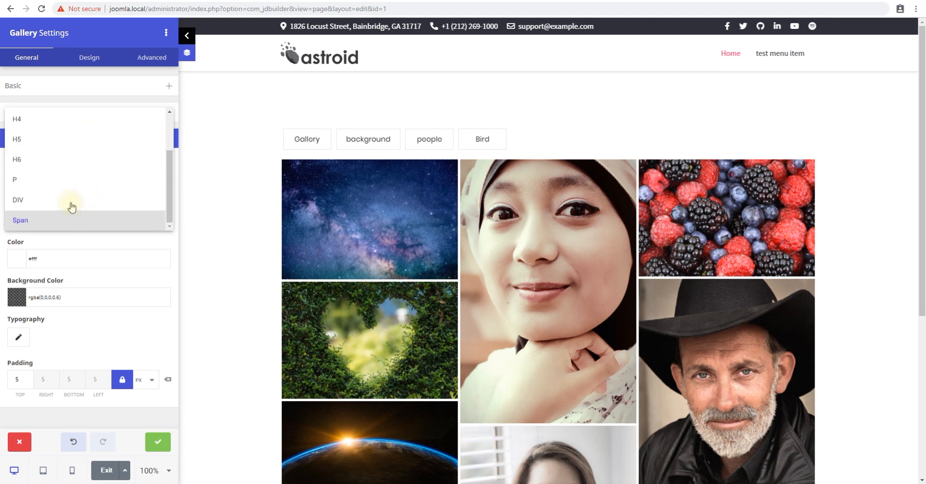
left_click(60, 244)
left_click(49, 181)
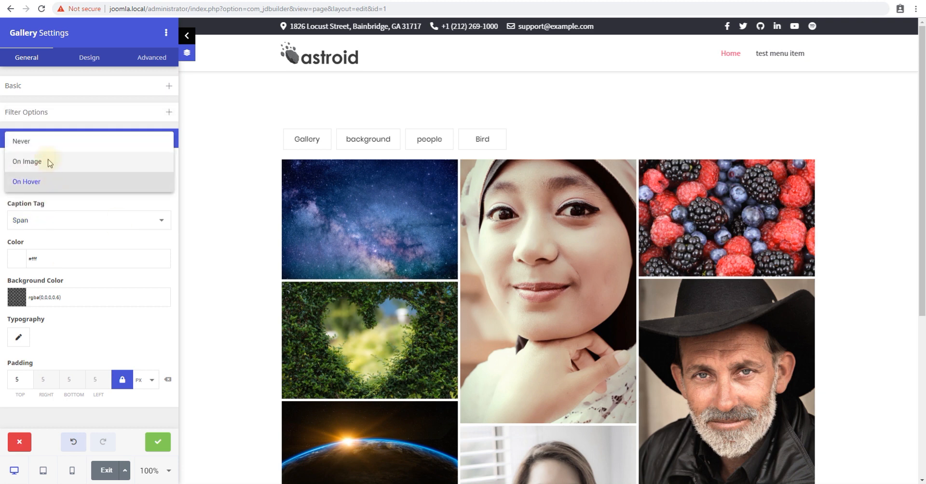
left_click(46, 162)
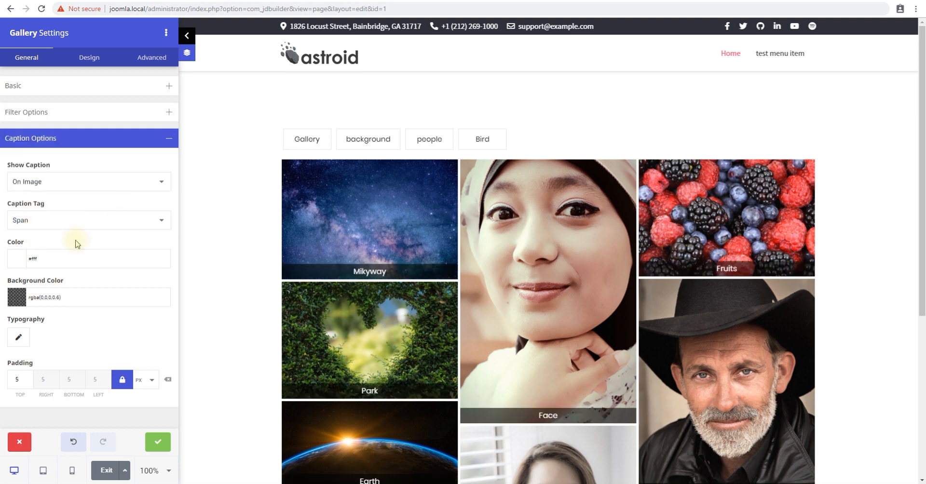
Give the captions a semi-transparent light grey background and set their text color to #010101
left_click(17, 297)
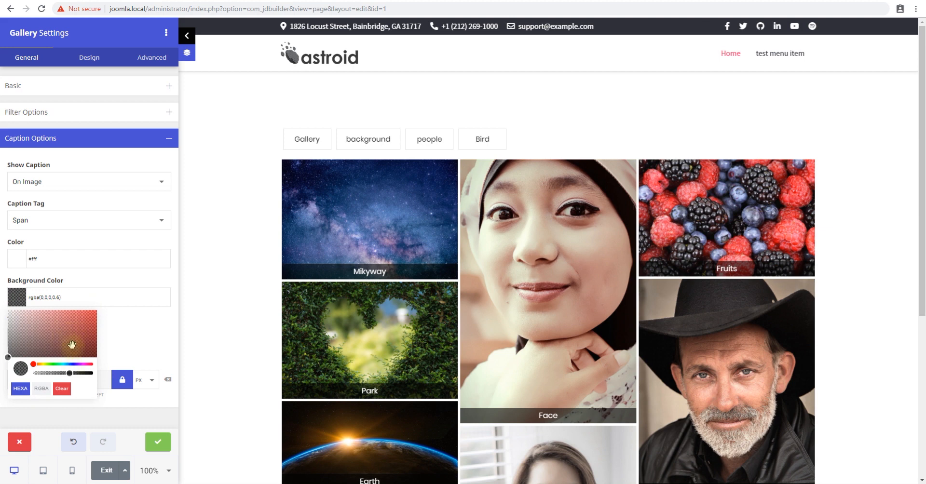
left_click_drag(73, 345, 4, 324)
left_click(20, 261)
left_click(110, 330)
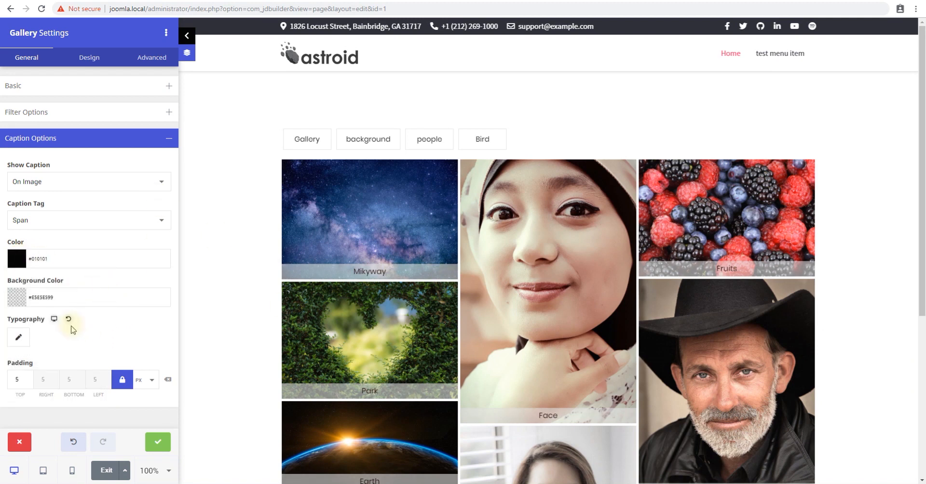
Increase the caption padding to 11 px on all four sides
double_click(20, 379)
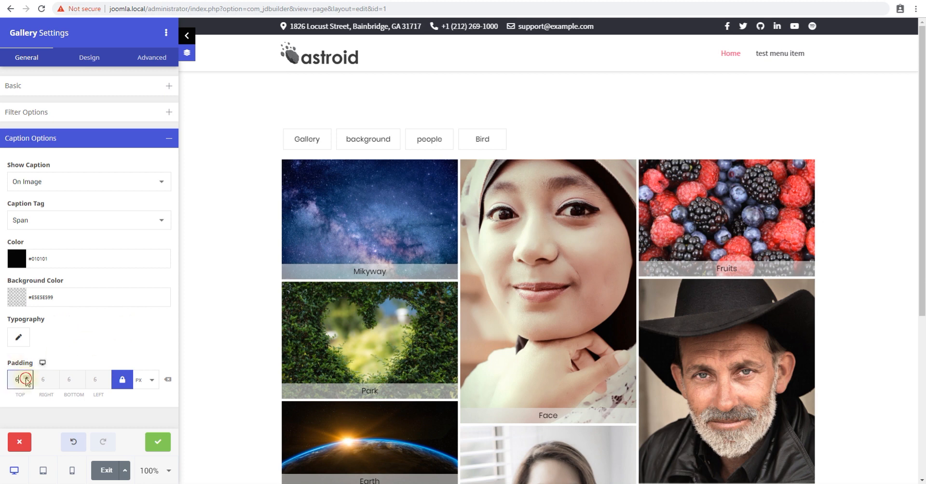
type("8")
left_click(26, 379)
left_click(26, 380)
left_click(27, 379)
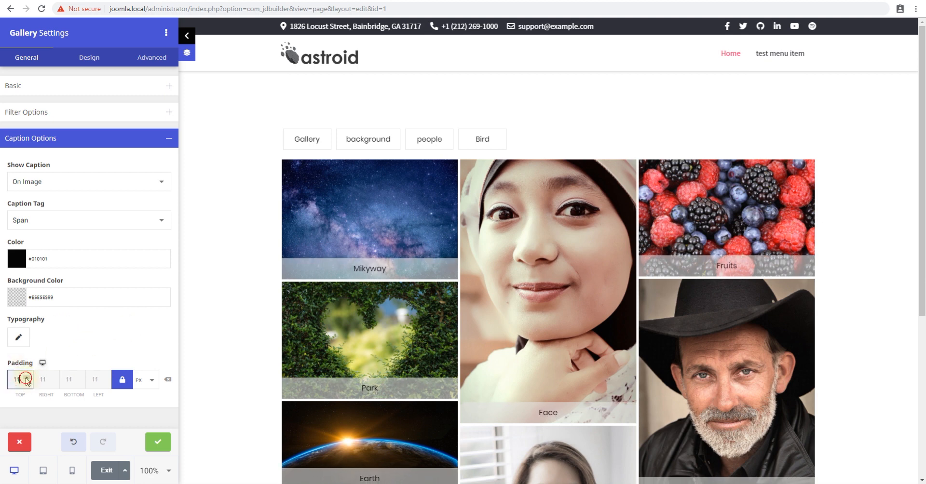
Increase the linked caption padding to 15 px on all four sides
left_click(27, 378)
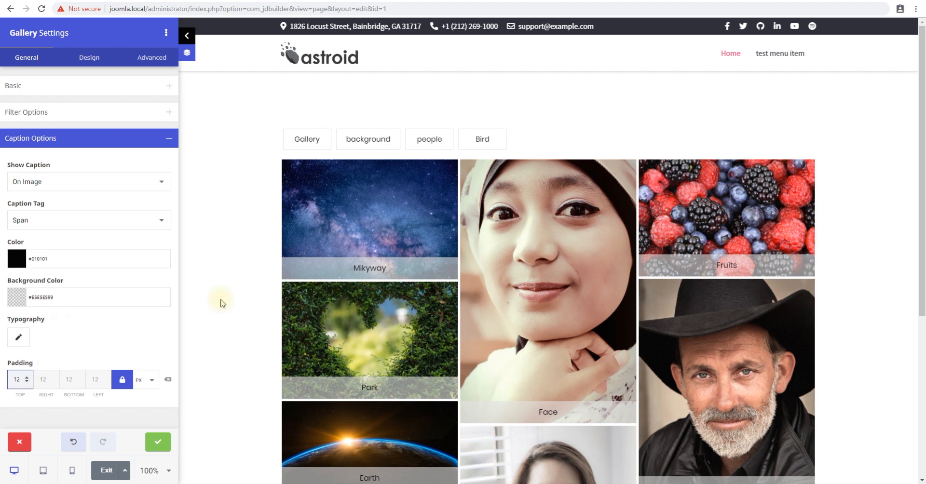
left_click_drag(342, 271, 388, 273)
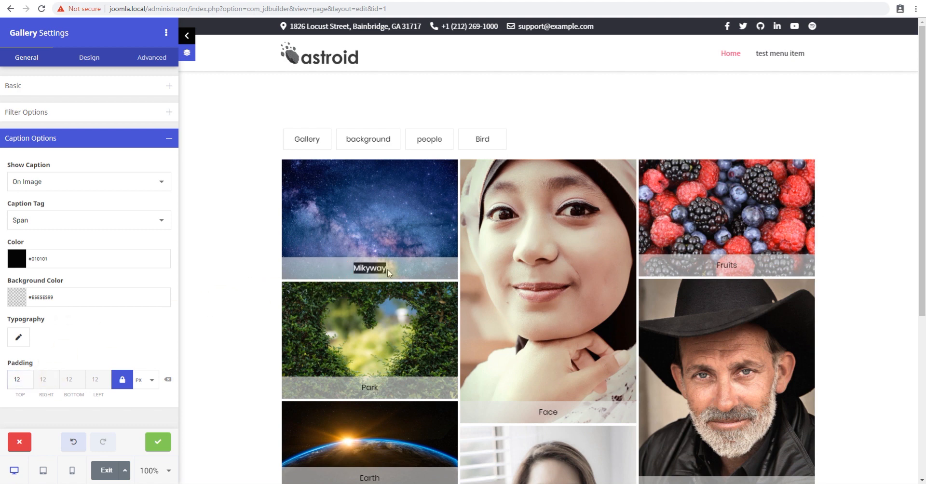
left_click(27, 378)
left_click(27, 377)
left_click(28, 377)
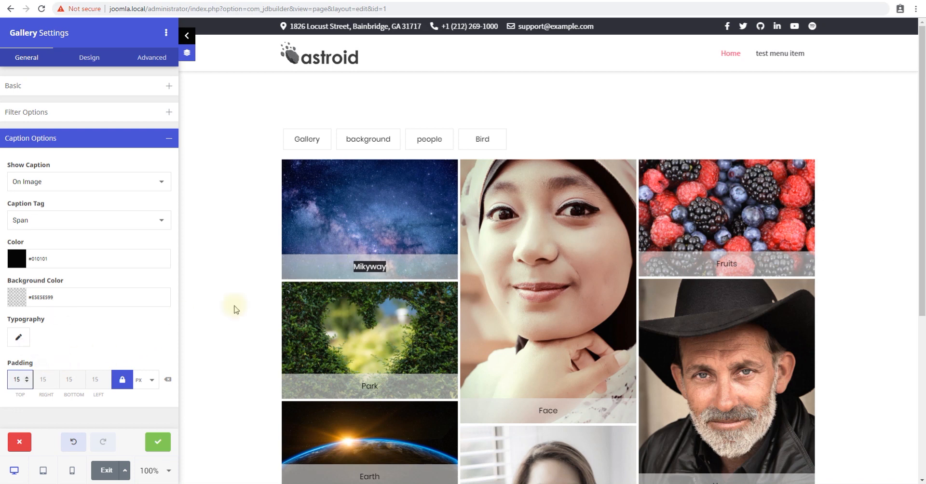
Unlink the caption padding sides and set only the top padding to 0 px
left_click(122, 380)
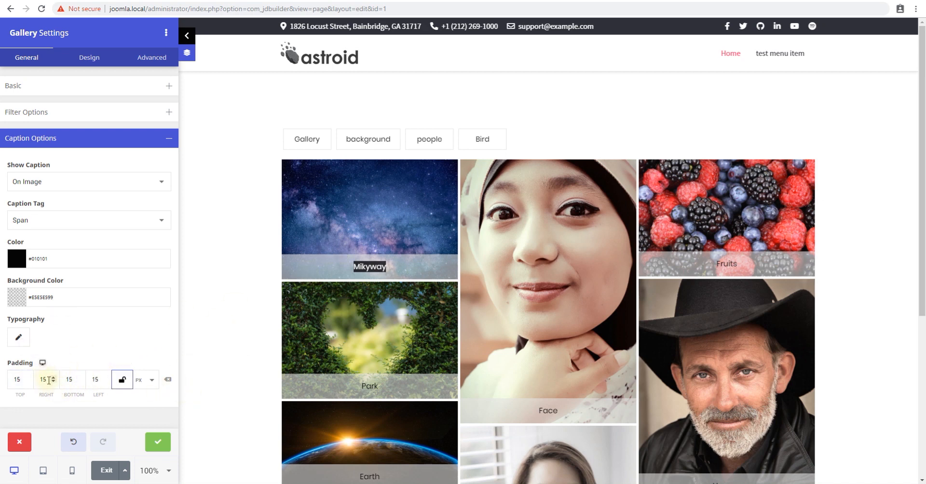
left_click(27, 382)
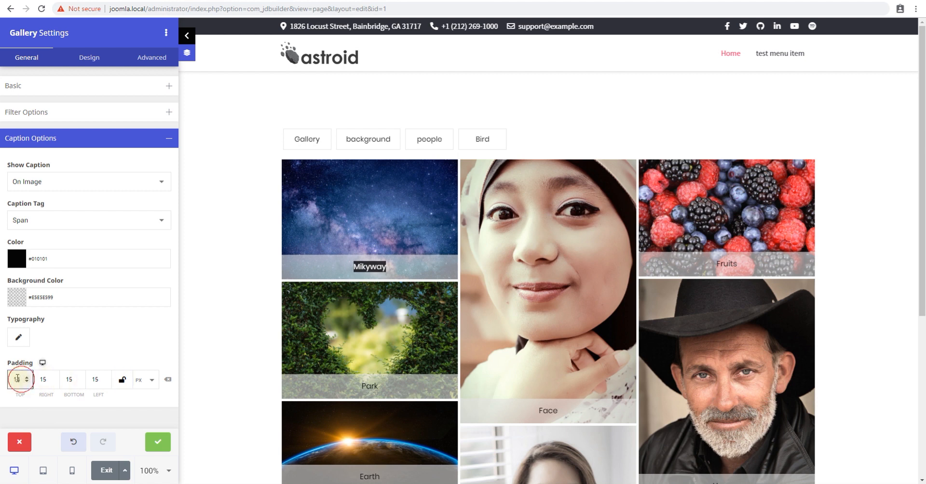
type("0")
key("Tab")
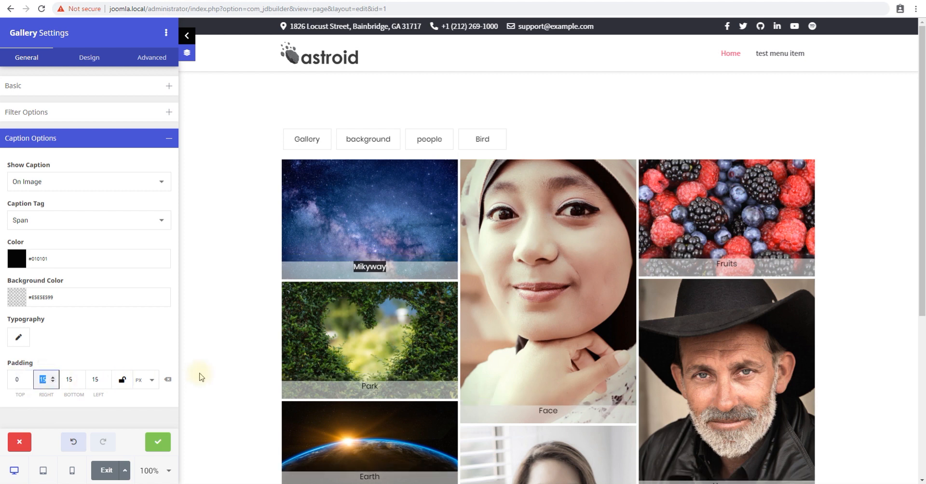
Set the caption's left padding to 5 px and its bottom padding to 5 px
left_click(100, 379)
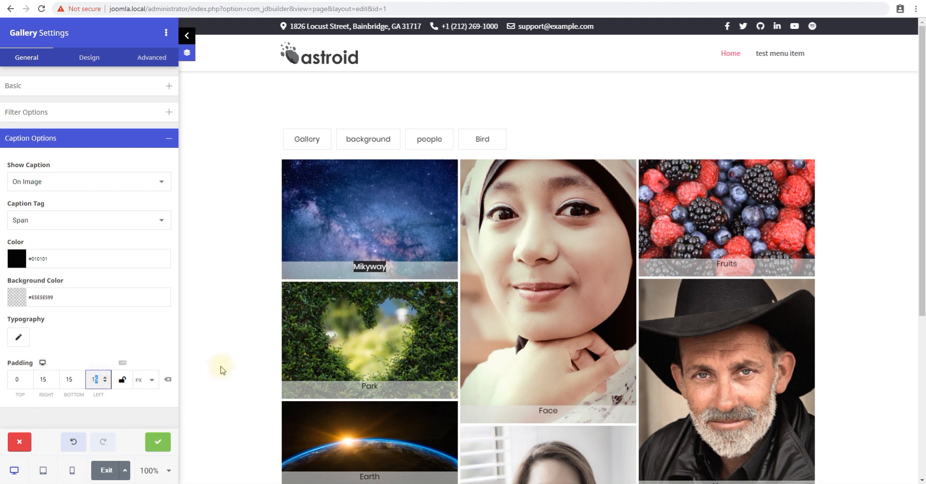
key("BackSpace")
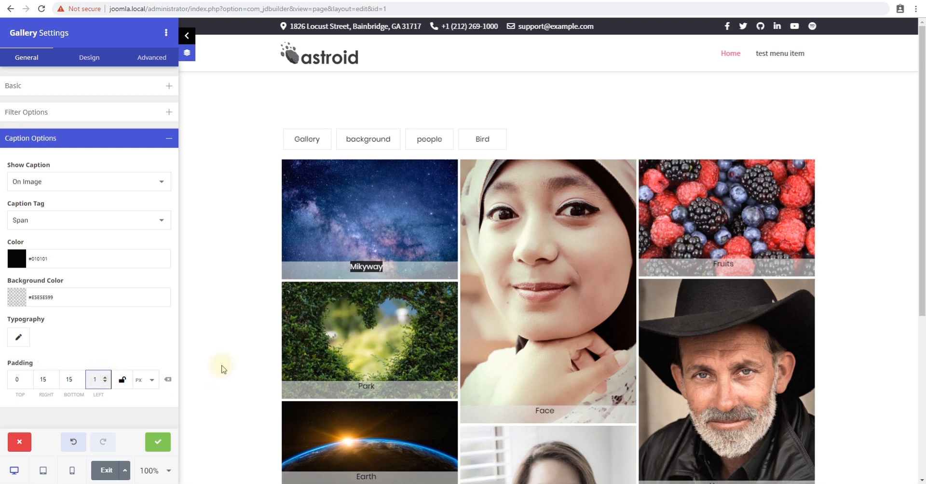
type("5")
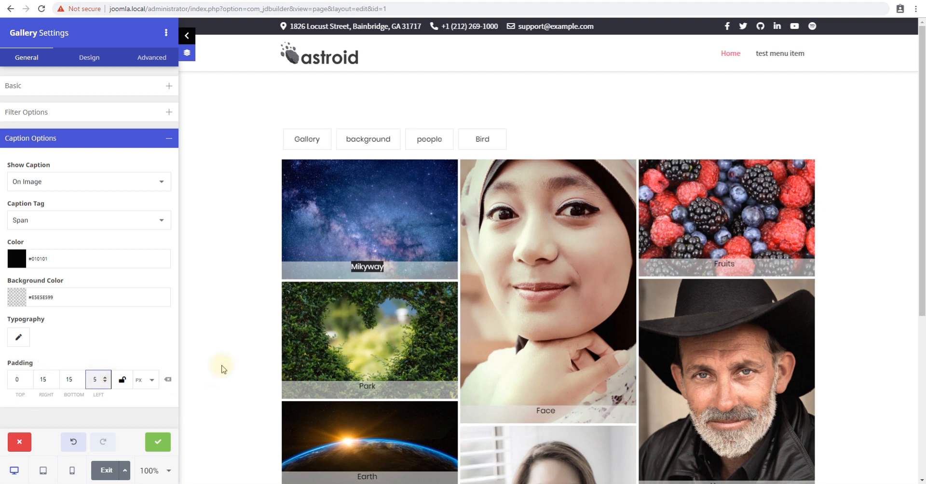
key("shift+Tab")
type("5")
key("Tab")
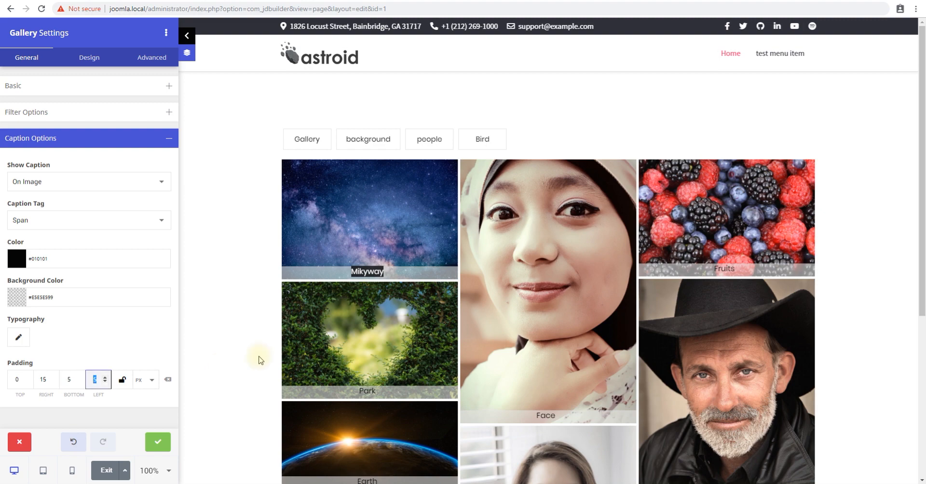
left_click(391, 265)
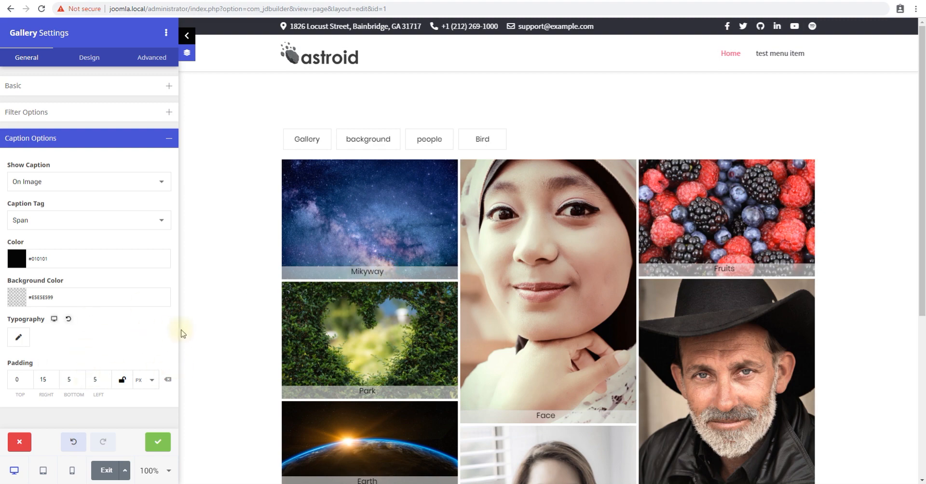
Collapse the caption options and look over the captions across the whole gallery
left_click(68, 138)
scroll(519, 286, "down", 5)
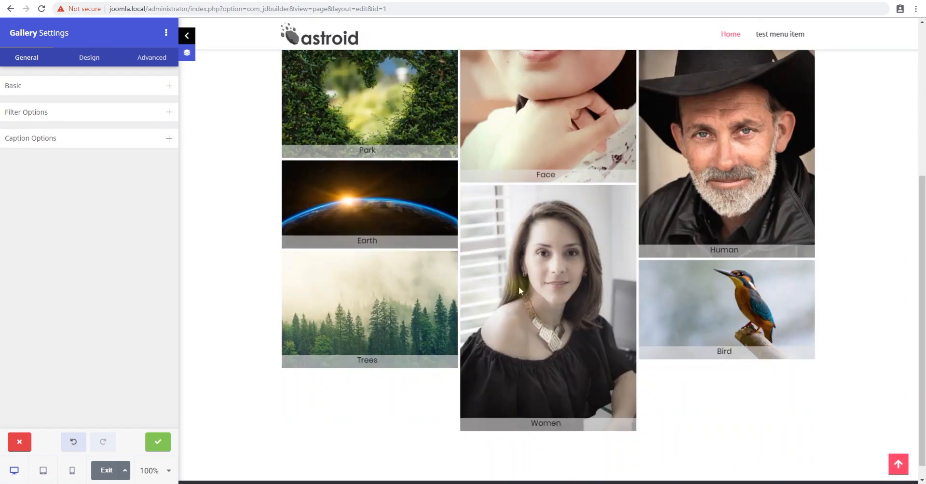
scroll(526, 289, "up", 4)
scroll(308, 270, "up", 2)
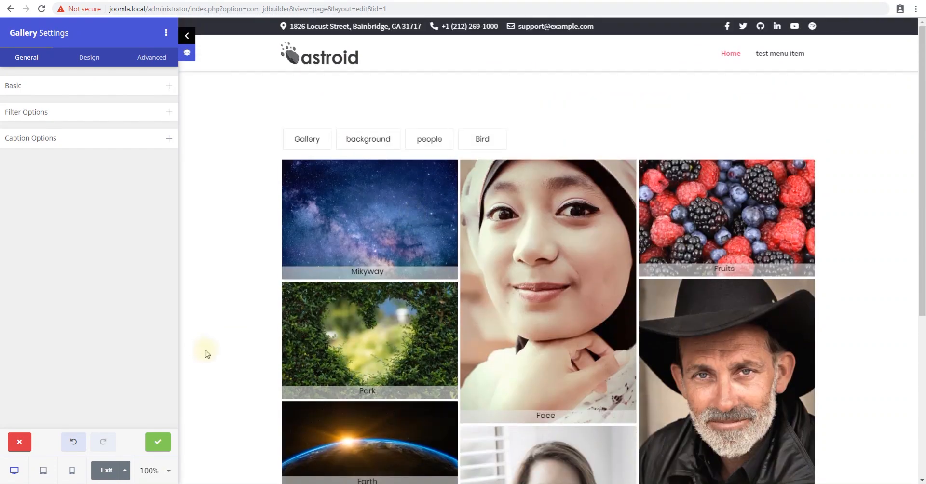